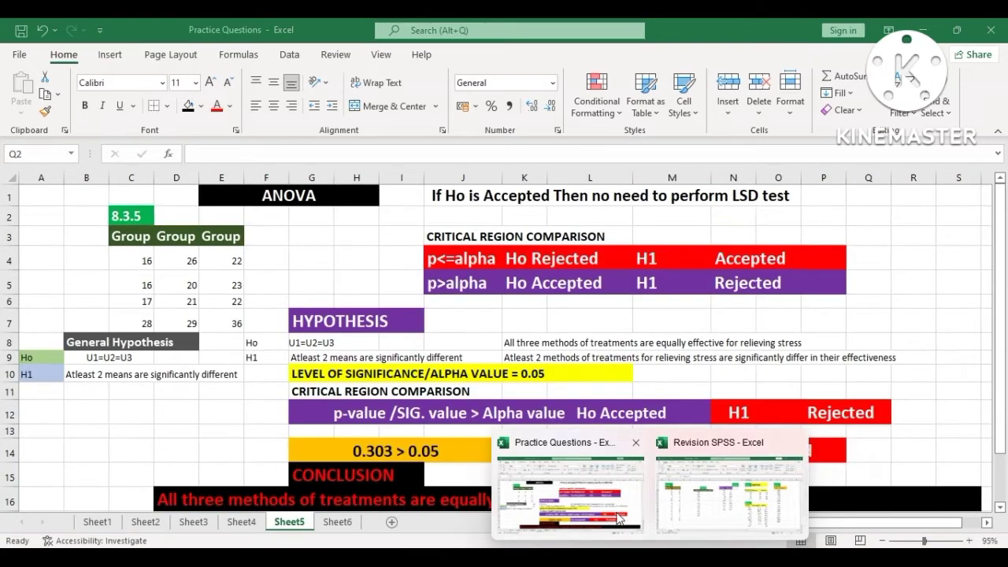
- Review the ANOVA hypothesis notes in the Practice Questions workbook and the 8.3.5 ANOVA data in the Revision SPSS workbook
left_click(619, 519)
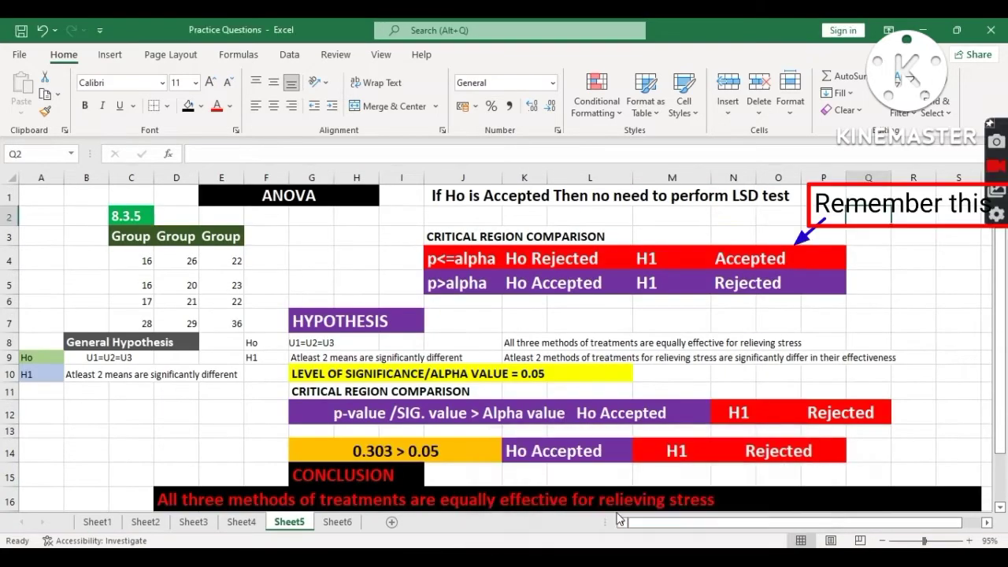
left_click(936, 450)
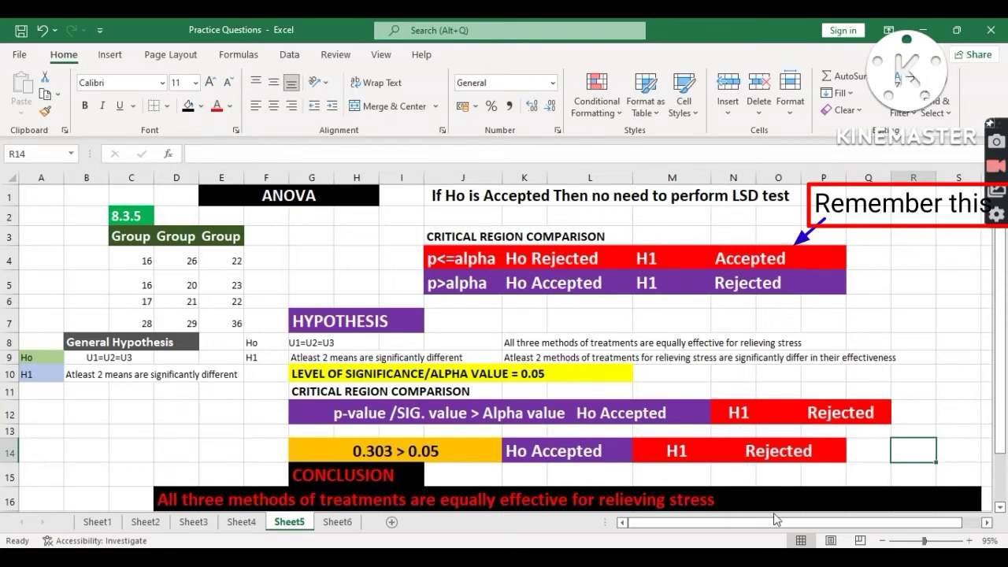
mouse_move(654, 556)
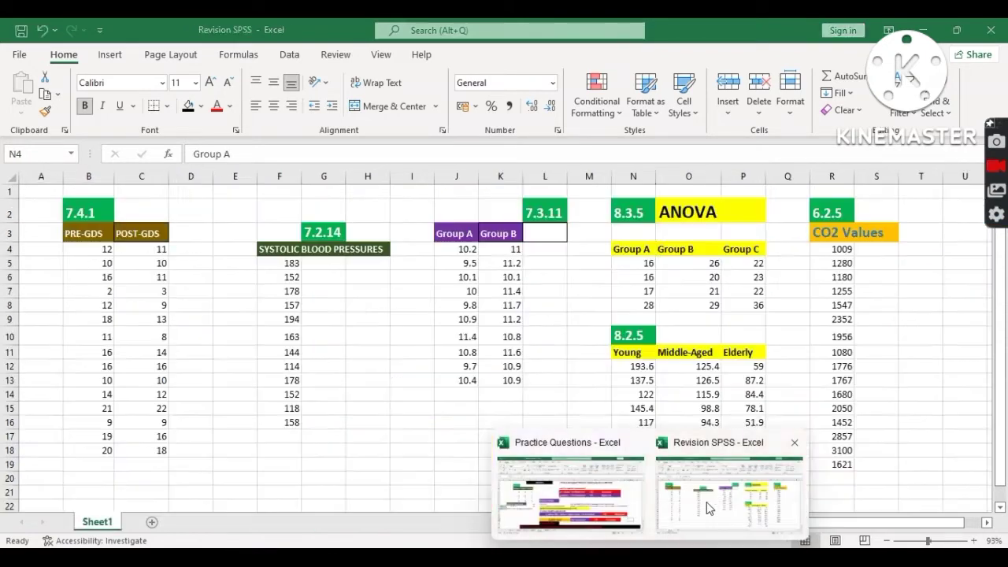
left_click(706, 502)
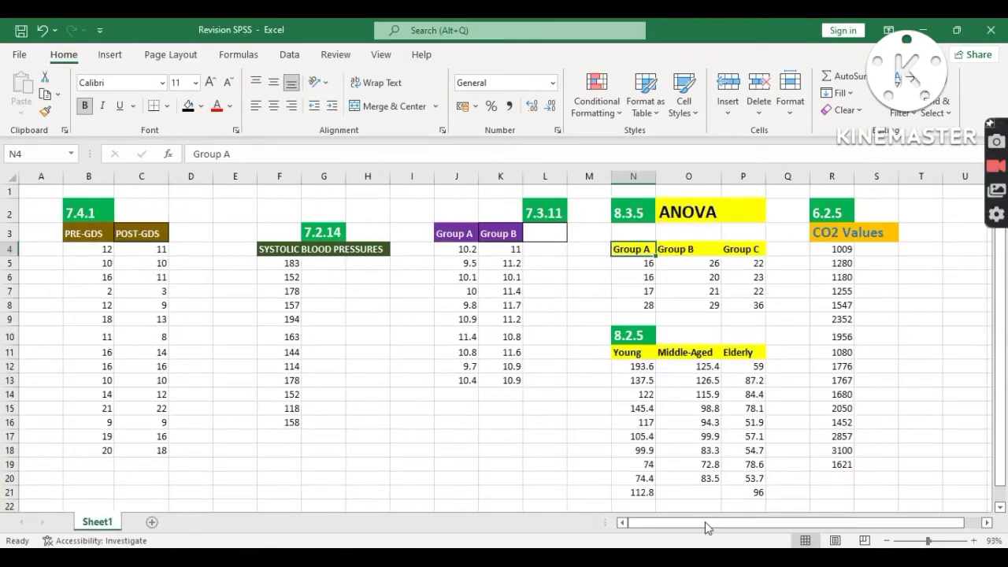
- Switch to the SPSS Statistics Data Editor and define a first variable named Group in Variable View
mouse_move(682, 556)
left_click(682, 494)
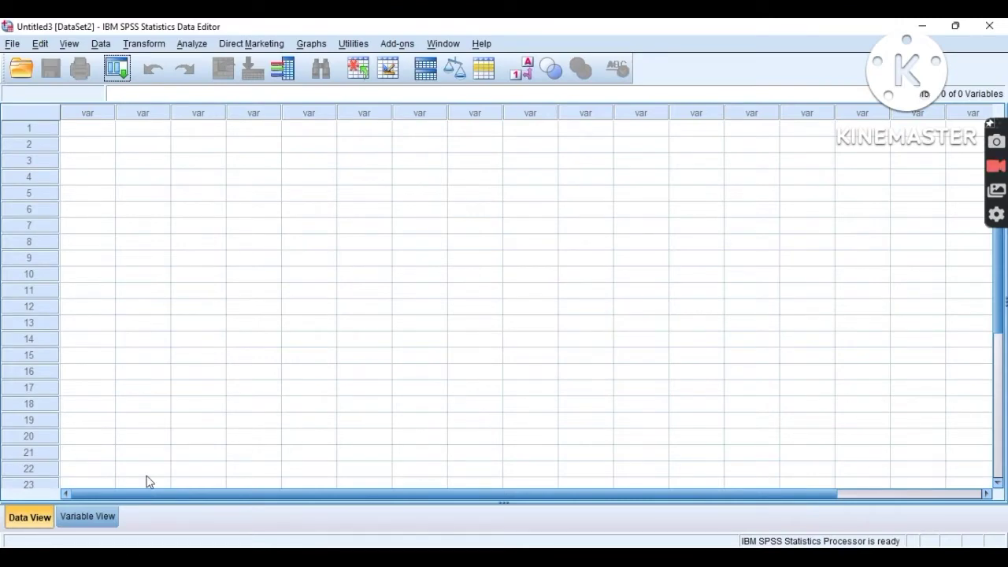
left_click(105, 522)
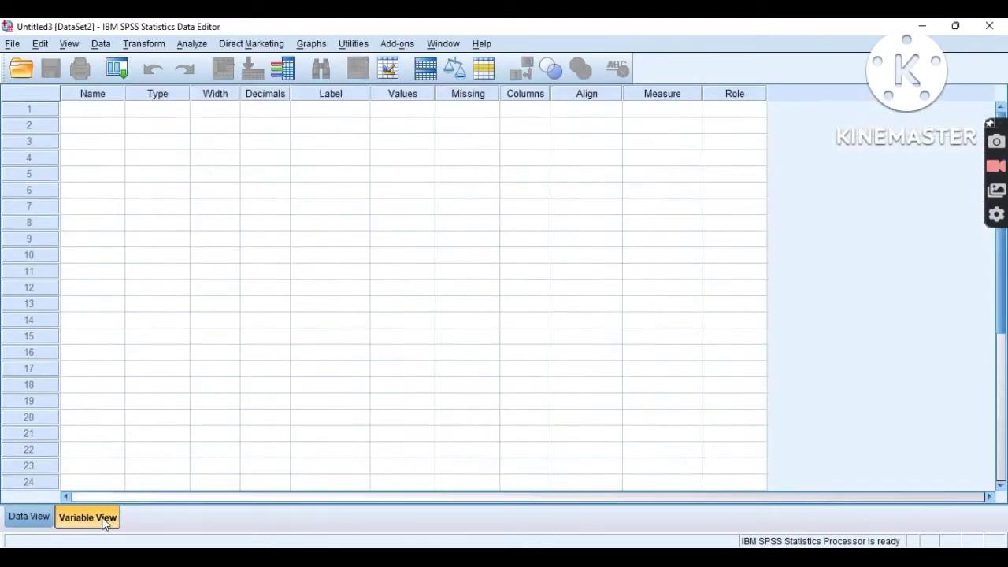
left_click(106, 113)
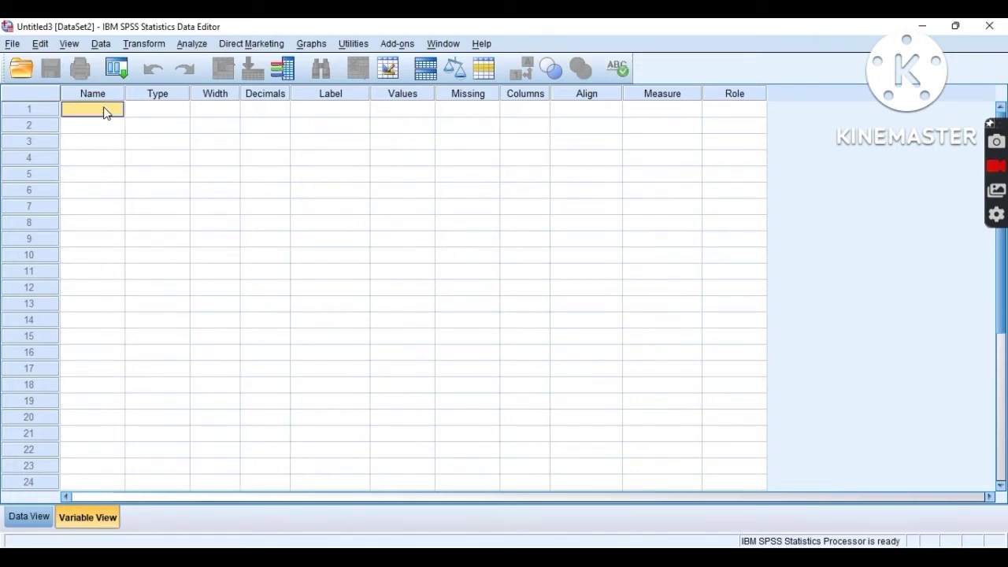
type("Gr")
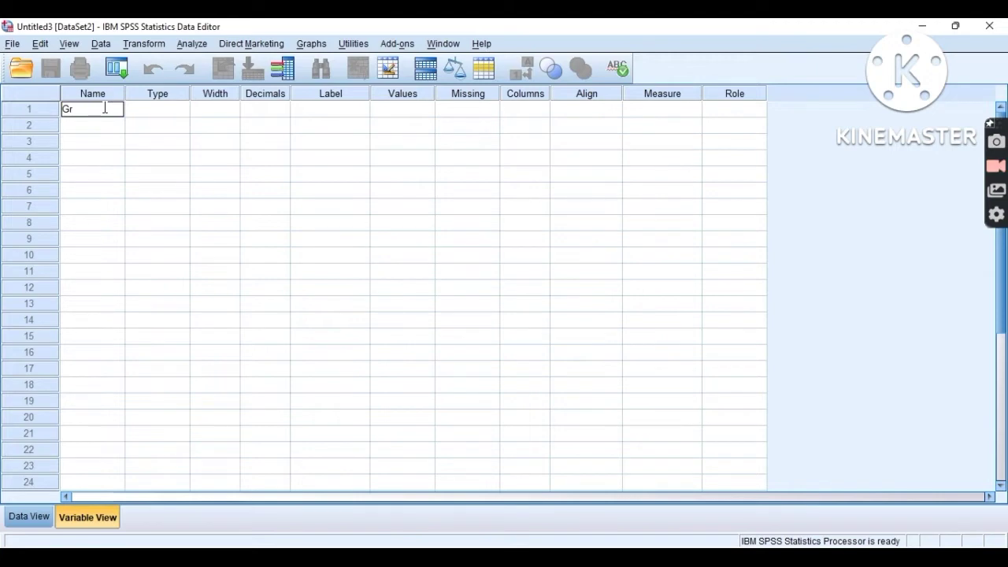
type("oup")
key("Return")
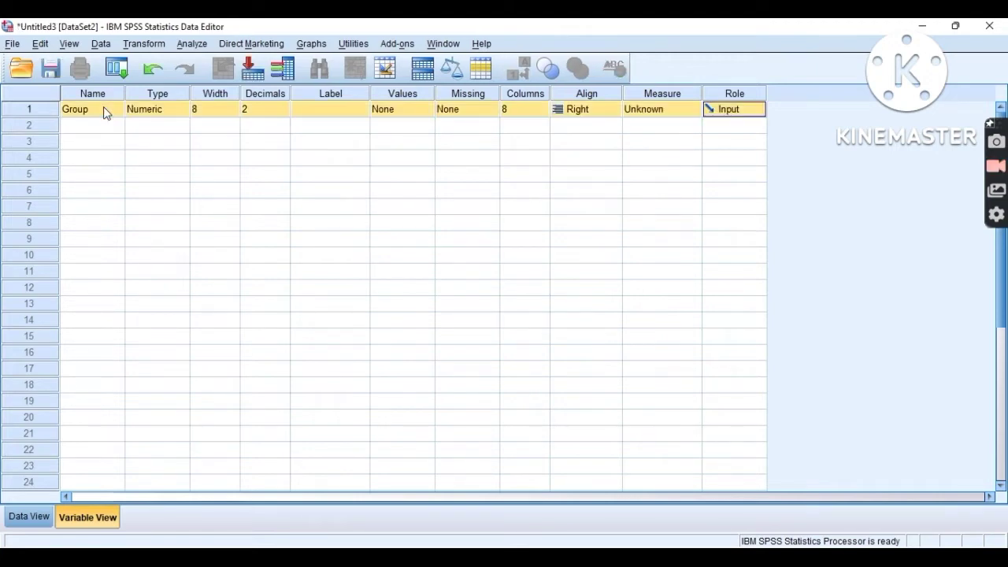
- Define a second variable named Data below the Group variable
left_click(110, 124)
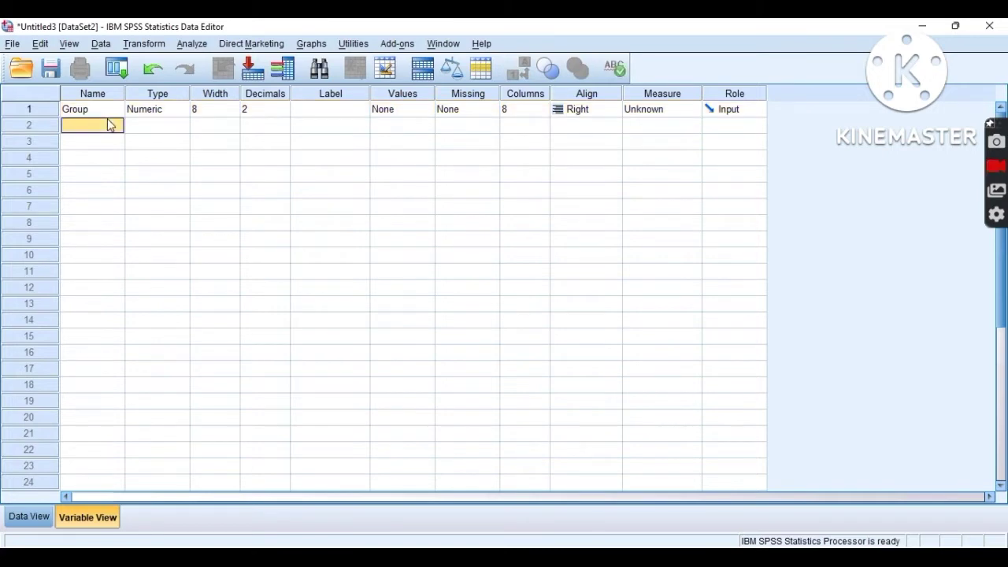
type("D")
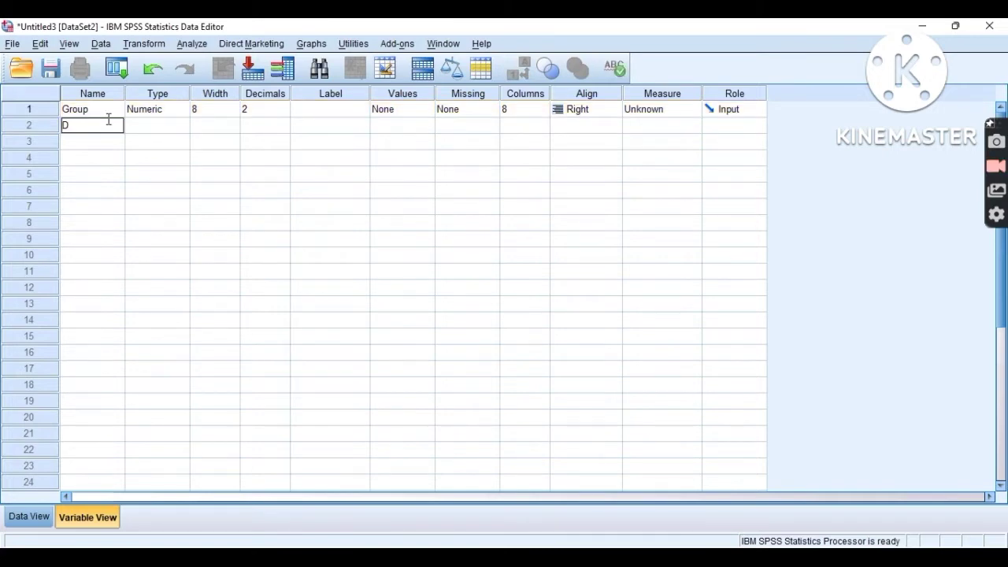
type("ata")
key("Return")
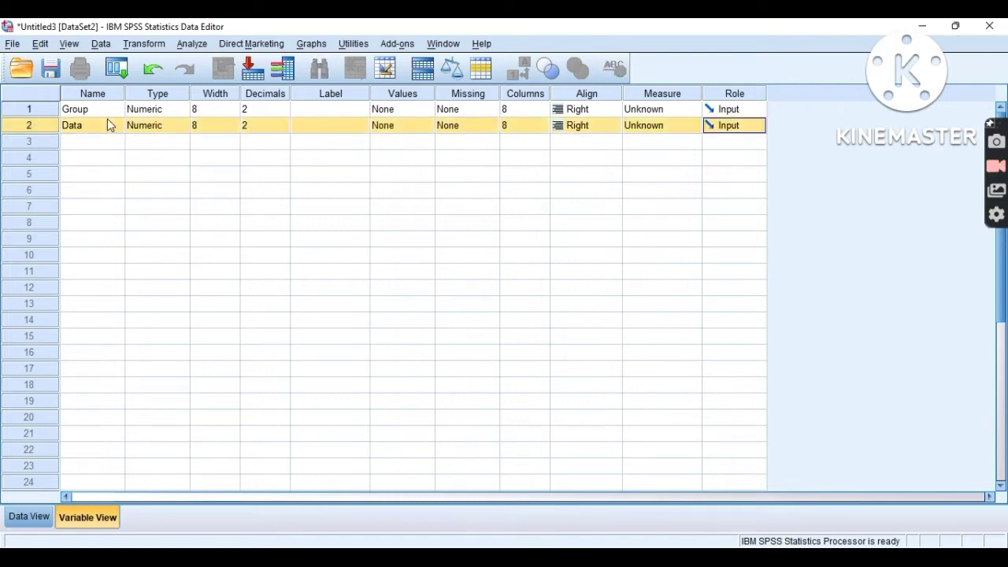
left_click(107, 124)
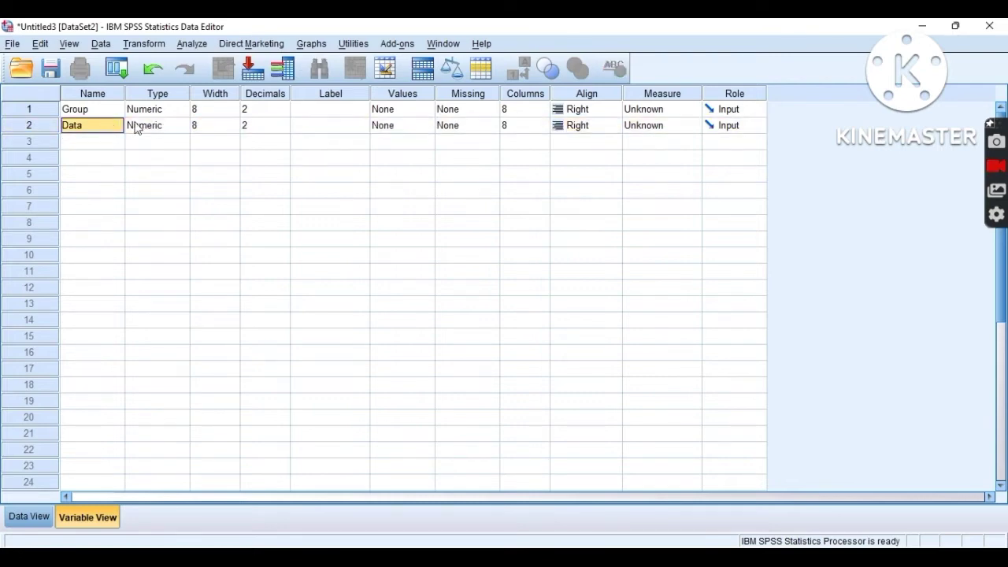
key("Down")
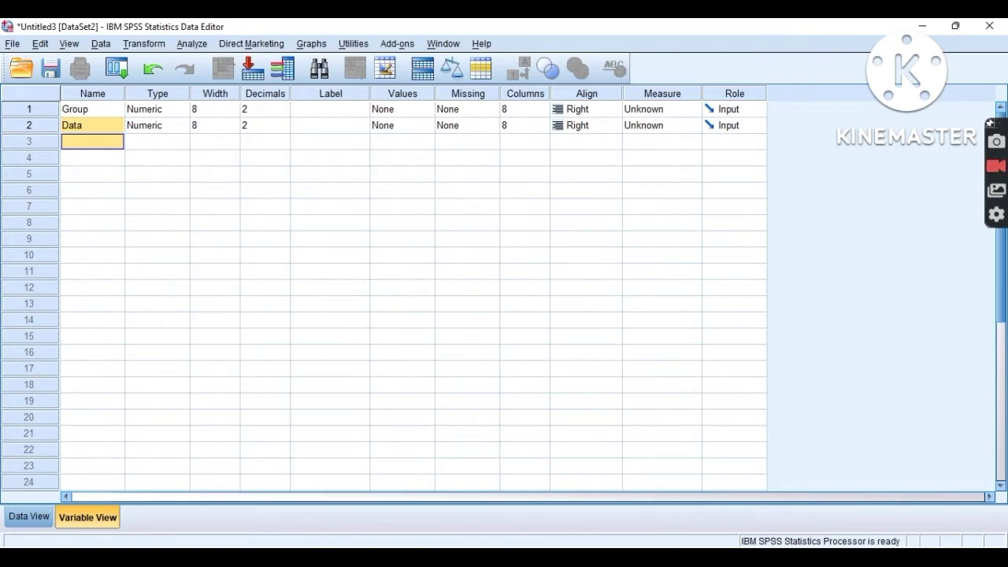
mouse_move(650, 558)
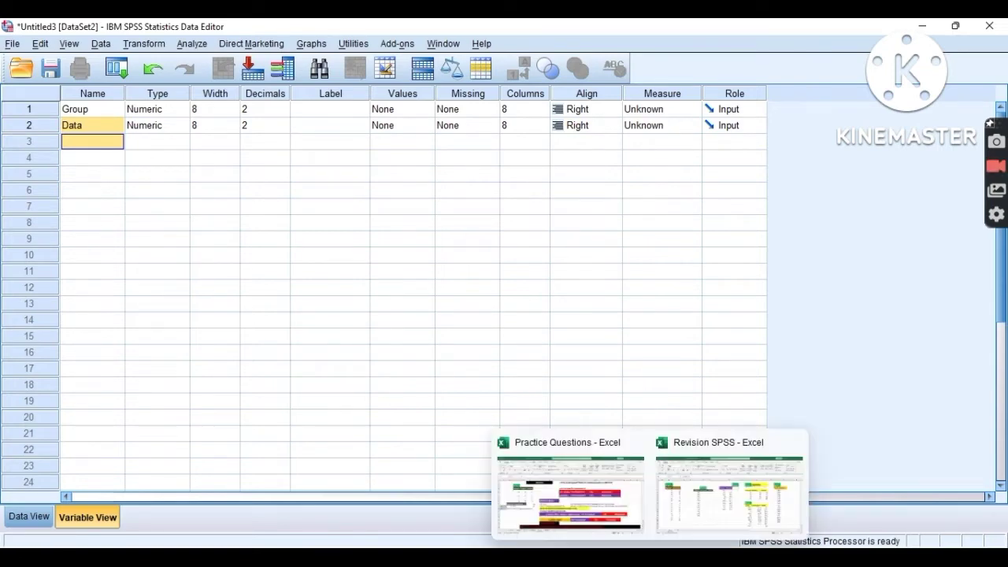
left_click(698, 516)
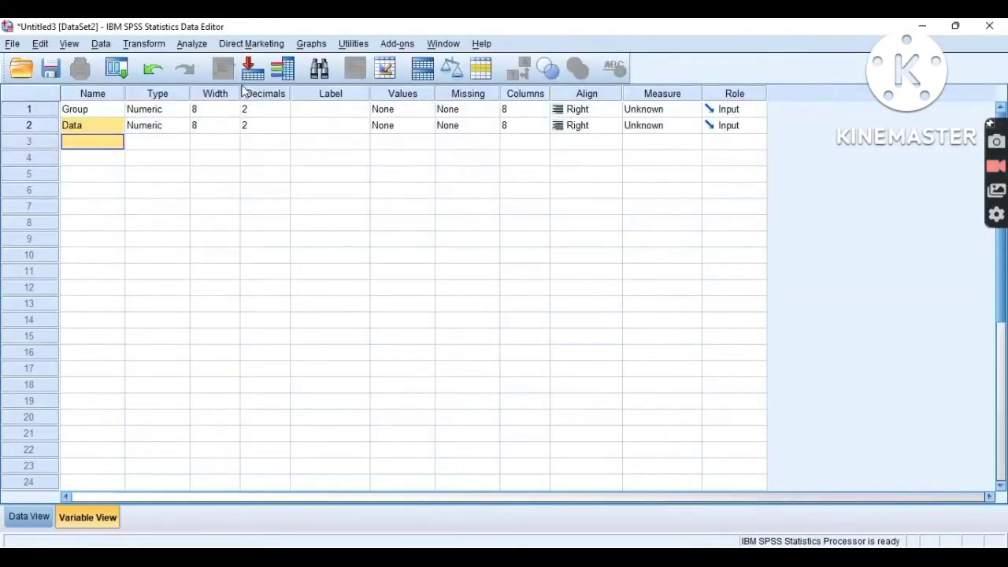
- Set the decimals to 0 for both the Group and Data variables
left_click(258, 108)
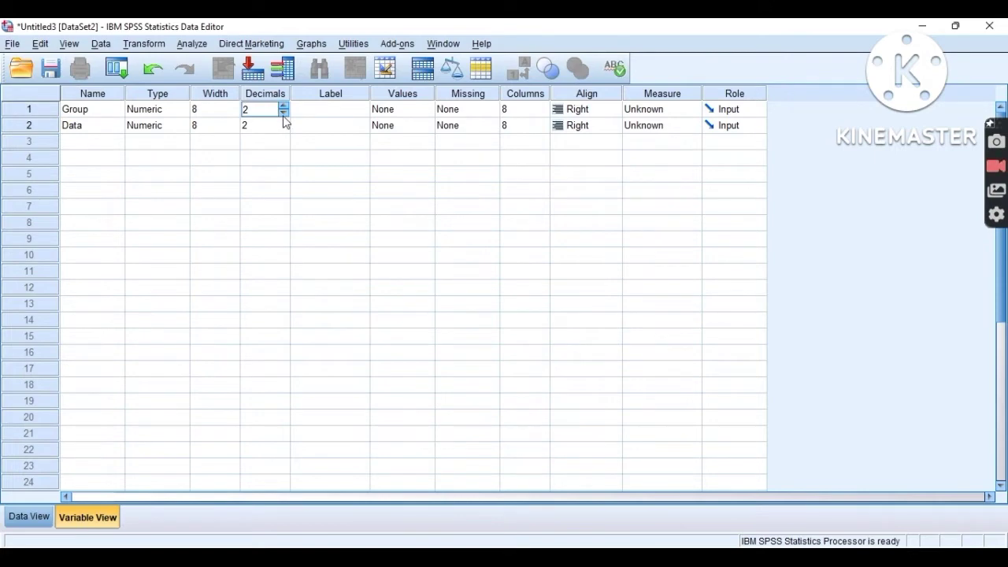
left_click(283, 112)
left_click(282, 112)
left_click(281, 126)
left_click(283, 122)
left_click(283, 129)
left_click(283, 129)
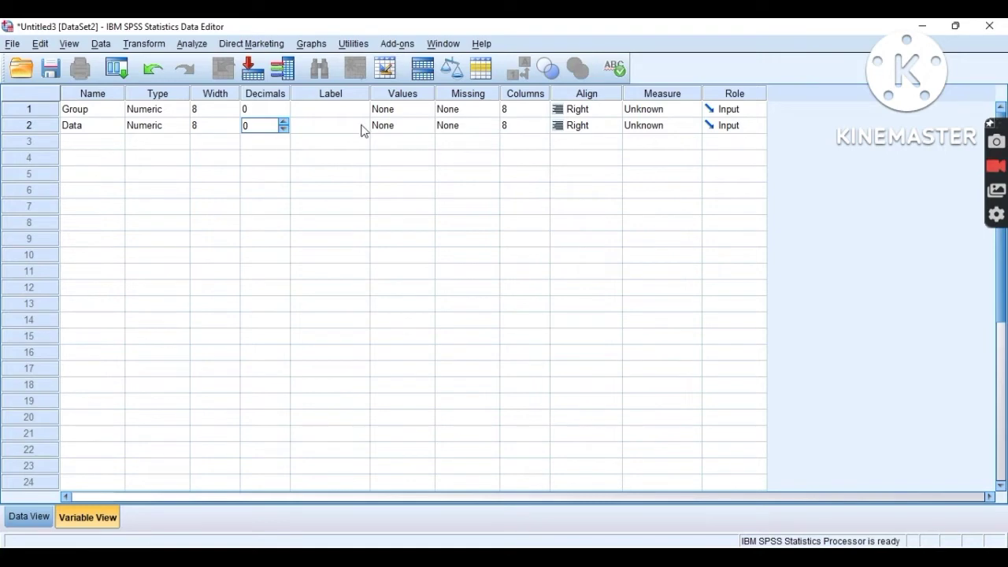
- Set the measurement level of both the Group and Data variables to Scale
left_click(634, 115)
left_click(644, 124)
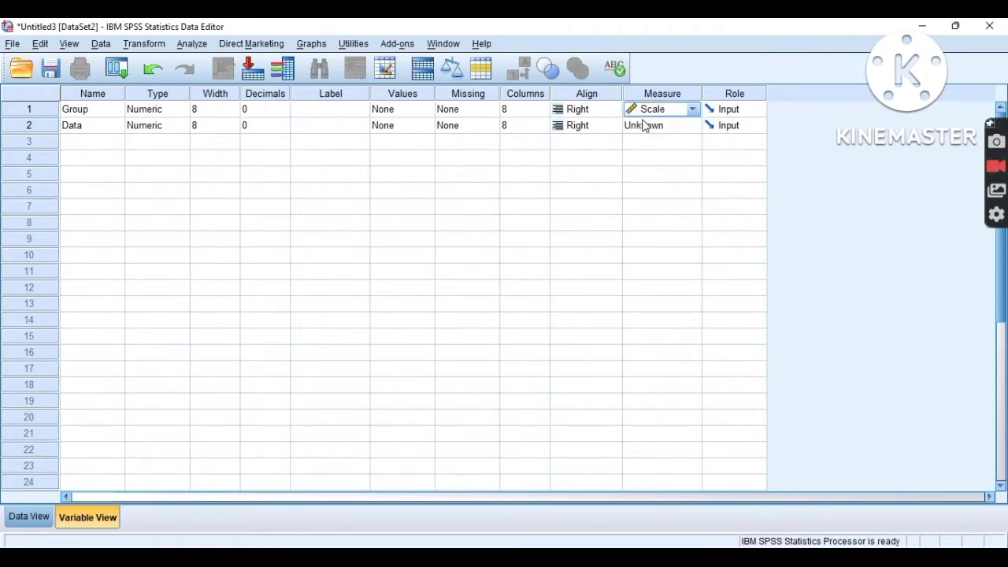
left_click(649, 129)
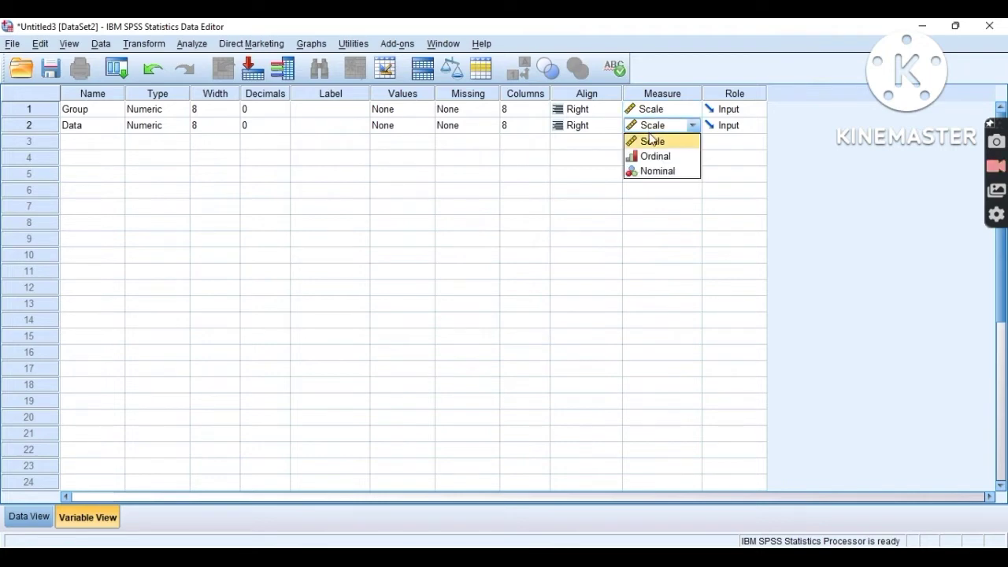
left_click(651, 142)
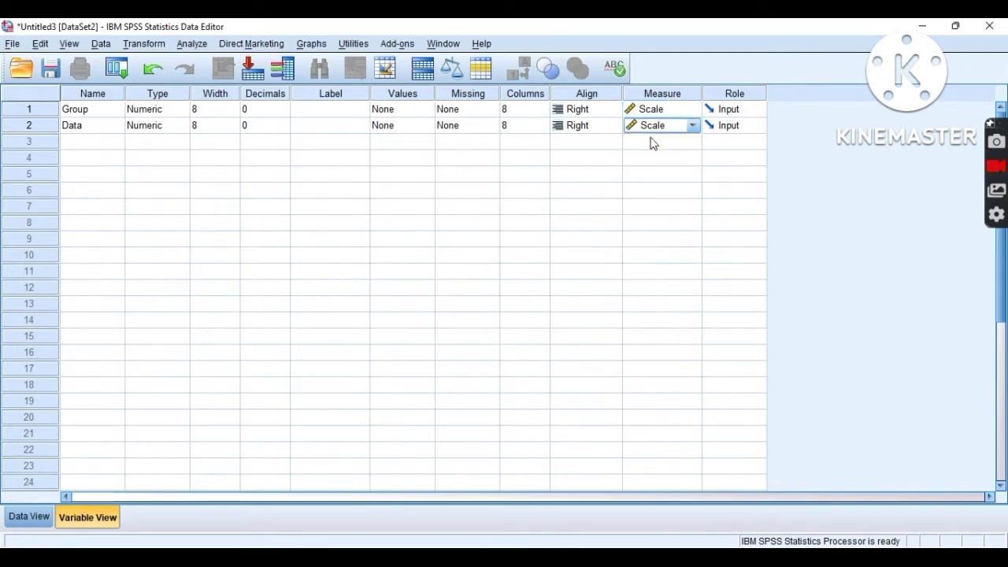
- Open the value labels of the Group variable and add value 1 with the label Group A
left_click(403, 111)
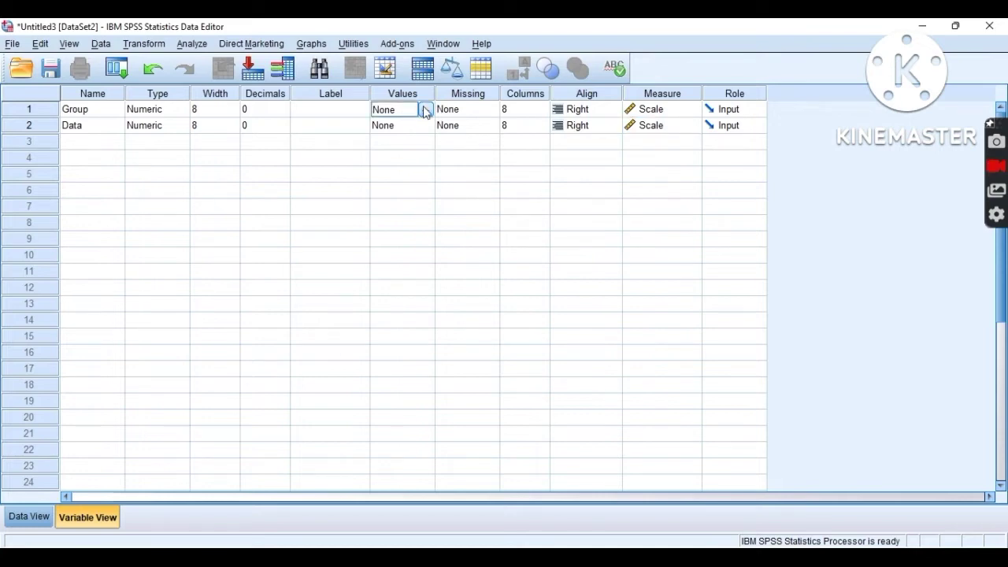
left_click(425, 111)
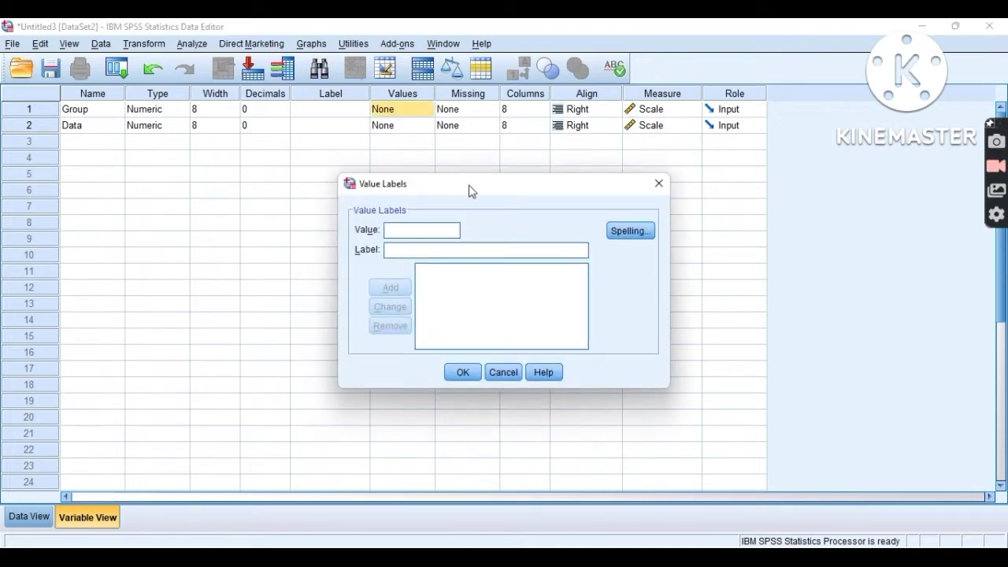
type("1")
type("G")
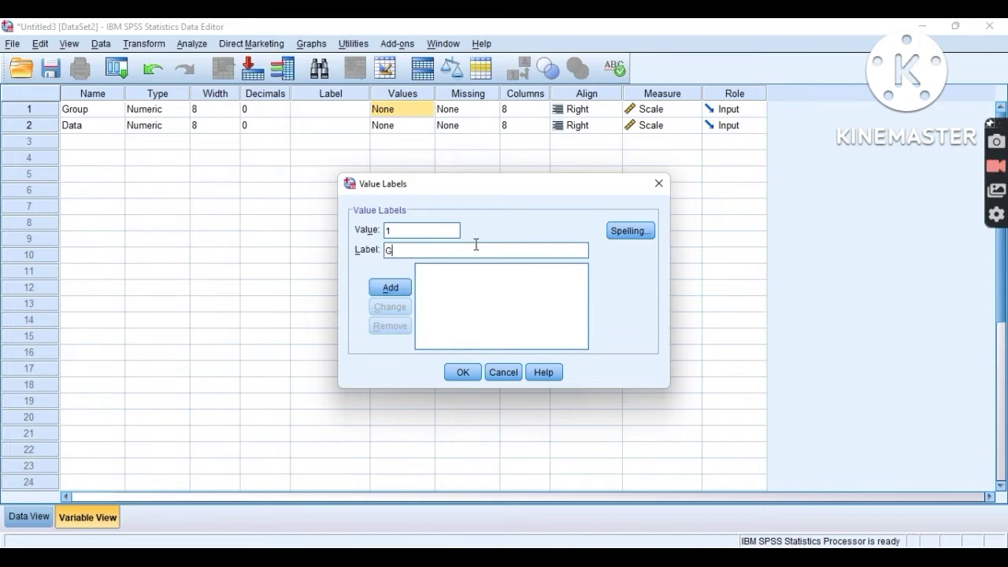
type("roup A")
key("Return")
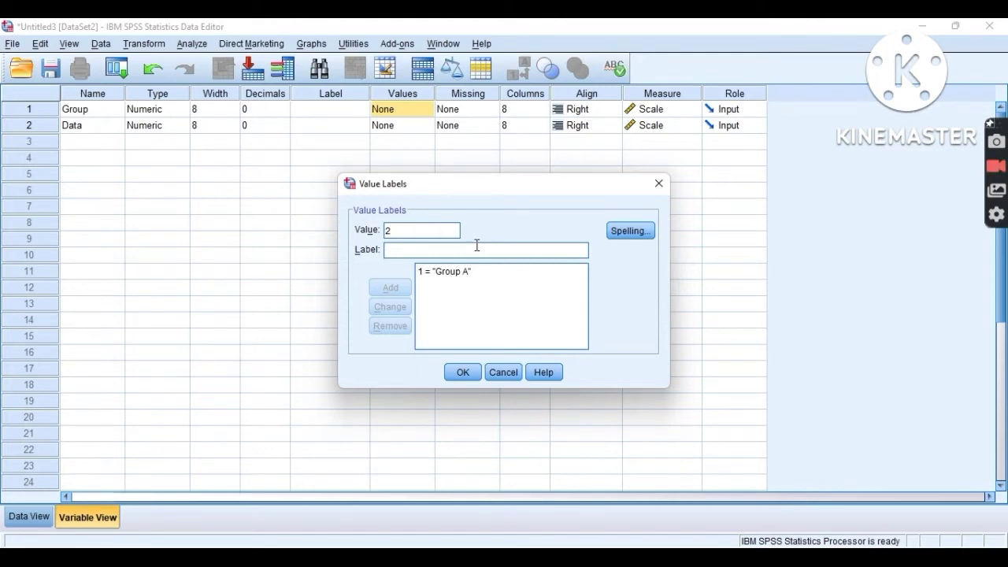
- Add the value labels 2 = Group B and 3 = Group C, and apply them to the Group variable
left_click(478, 250)
type("G")
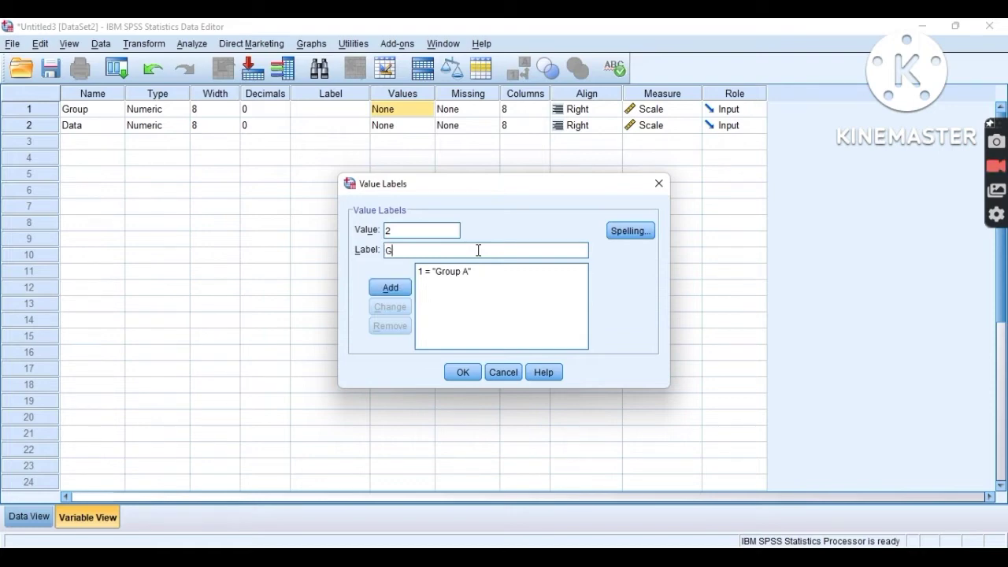
type("roup B")
key("Return")
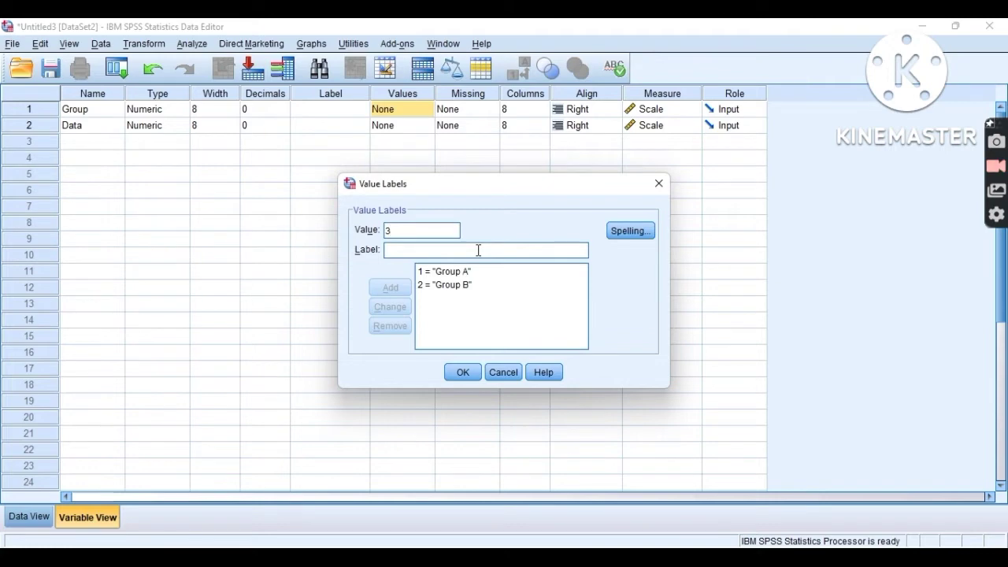
left_click(478, 250)
type("G")
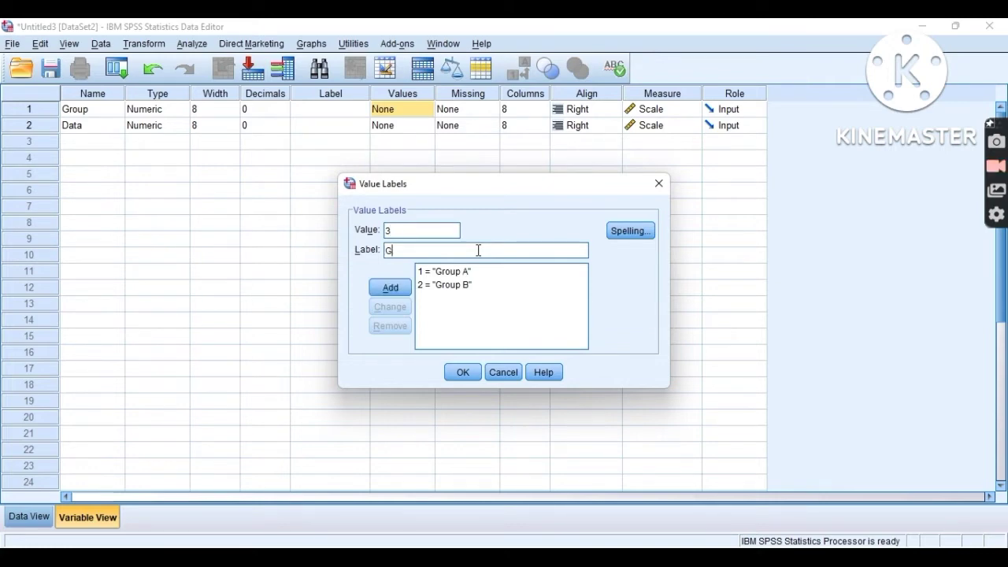
type("roup C")
key("Return")
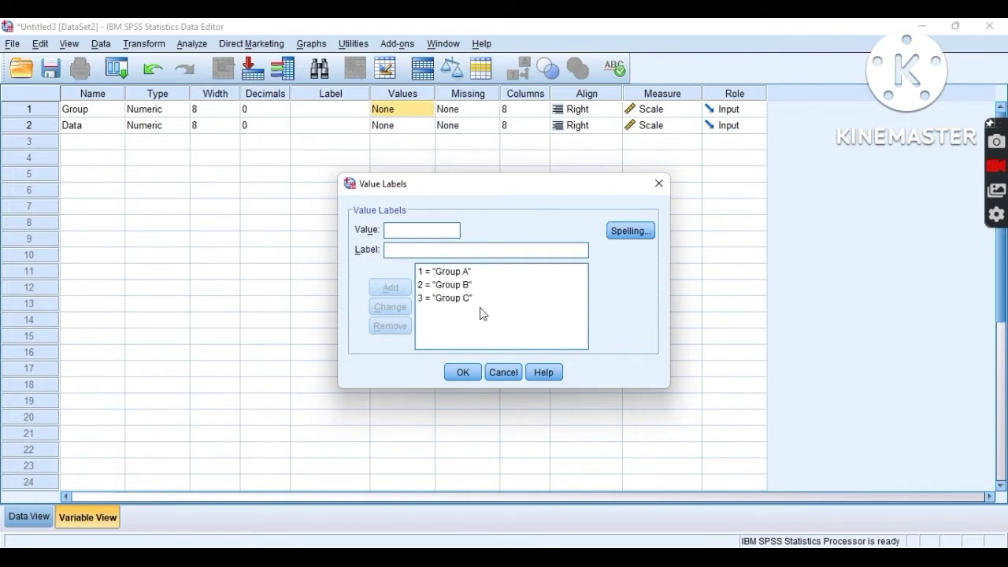
left_click(463, 372)
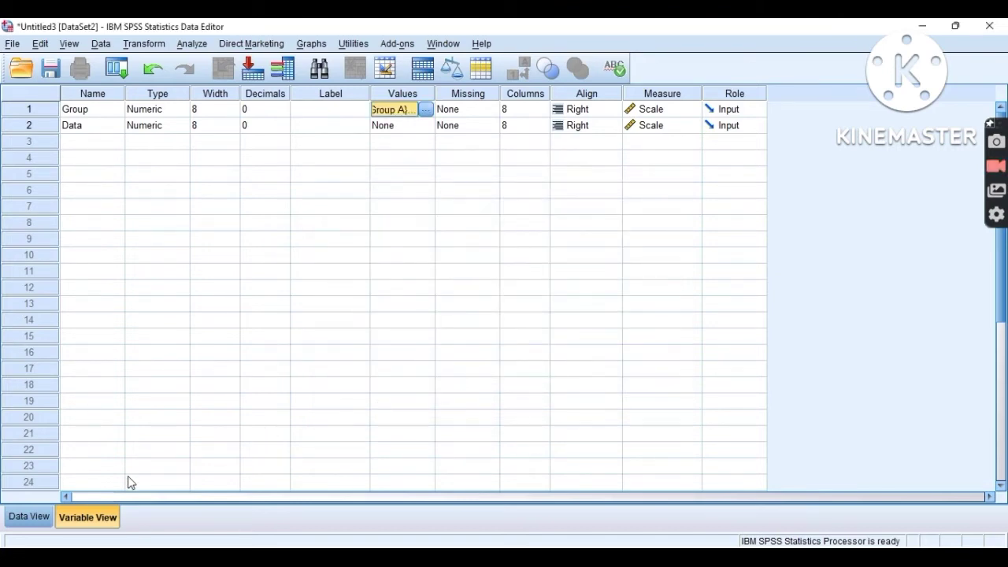
- Show the Data View in SPSS, and copy the Group A values N5:N8 of the 8.3.5 ANOVA table from the Revision SPSS workbook in Excel
left_click(34, 516)
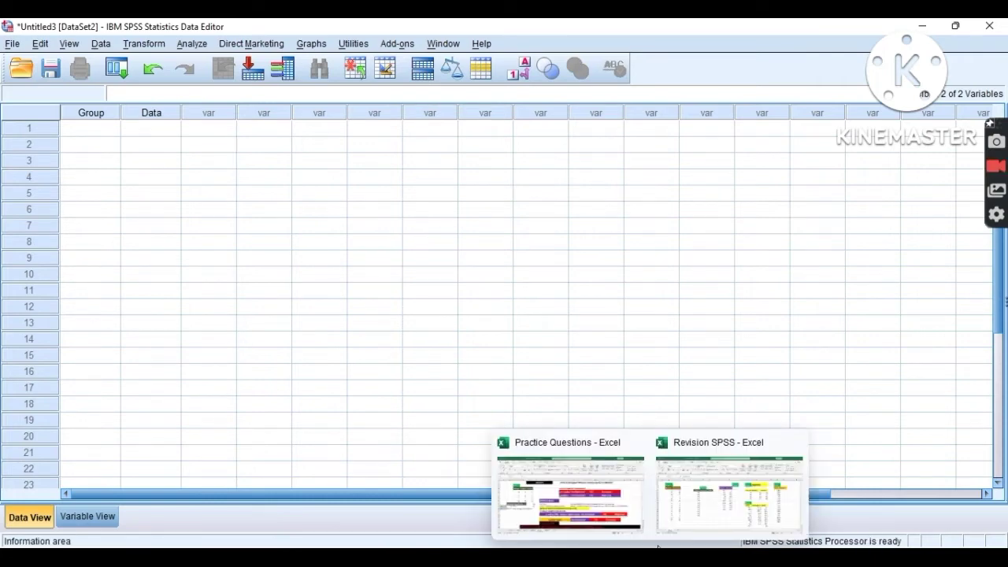
left_click(701, 501)
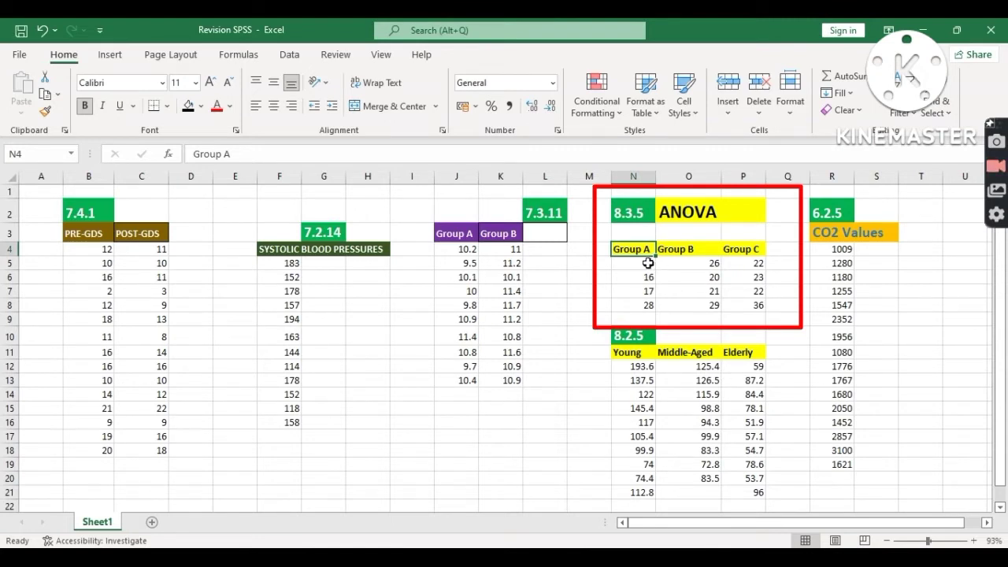
left_click_drag(647, 263, 647, 304)
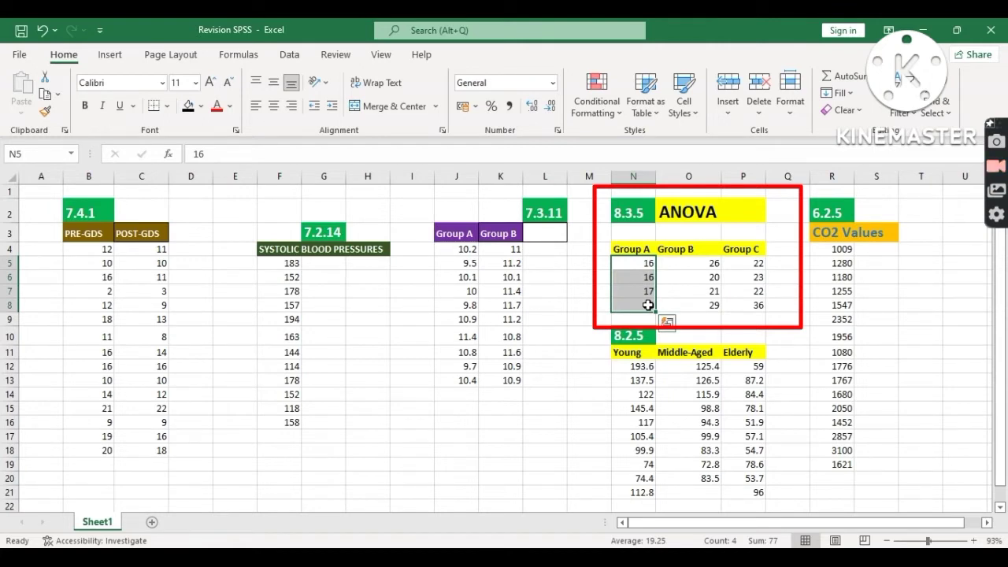
right_click(648, 304)
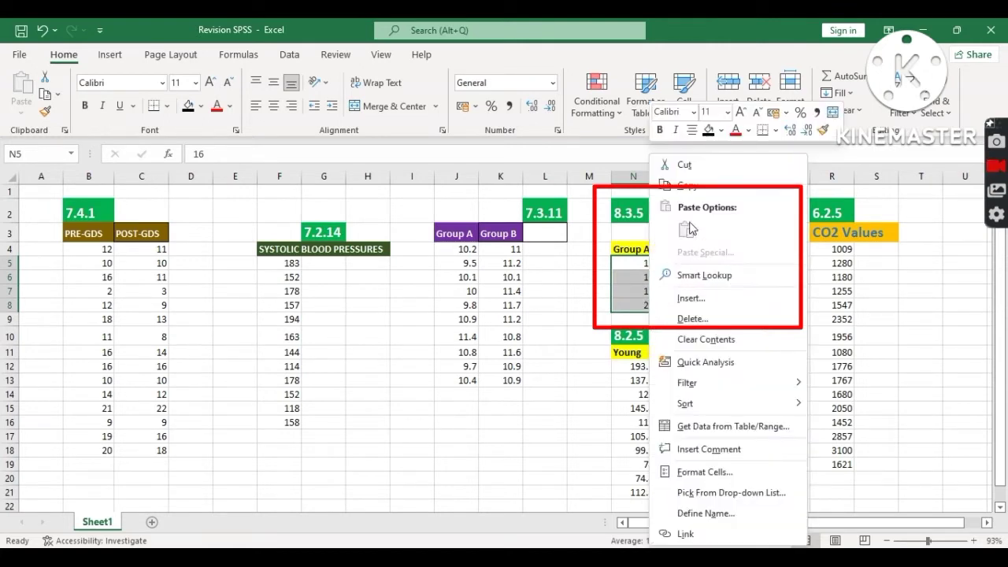
left_click(695, 190)
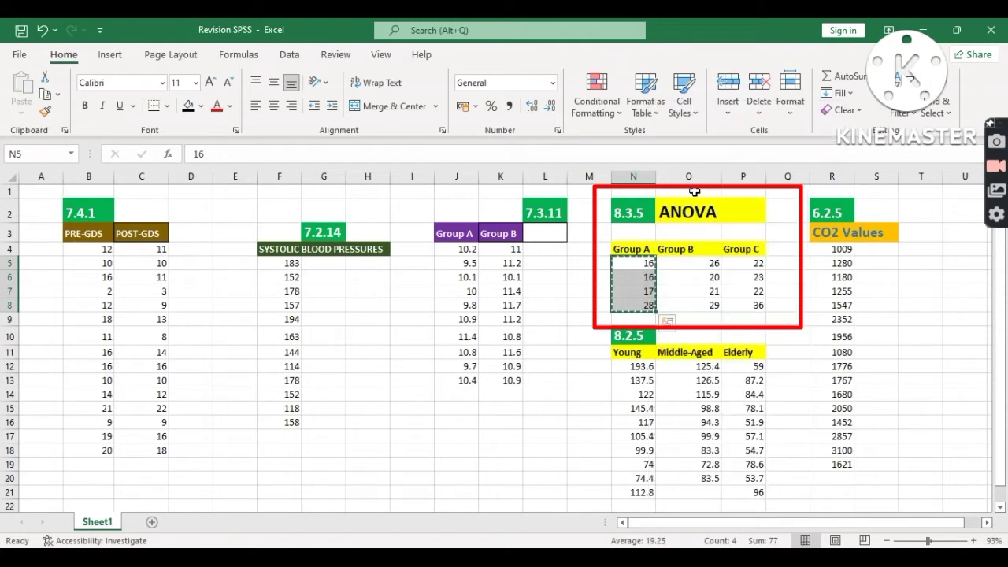
- Switch to the SPSS data editor and paste the copied Group A values into the Data column starting at row 1
mouse_move(676, 541)
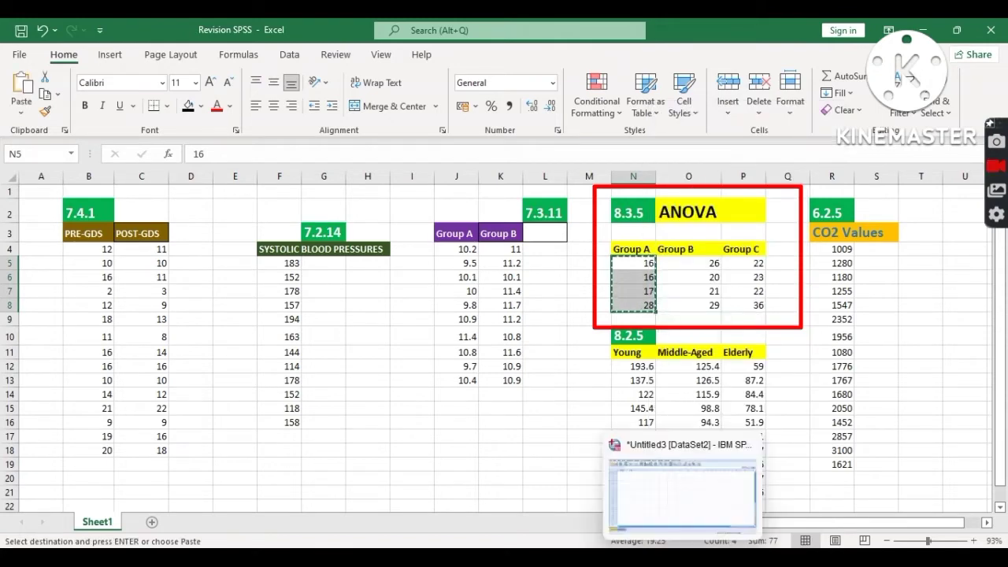
left_click(676, 505)
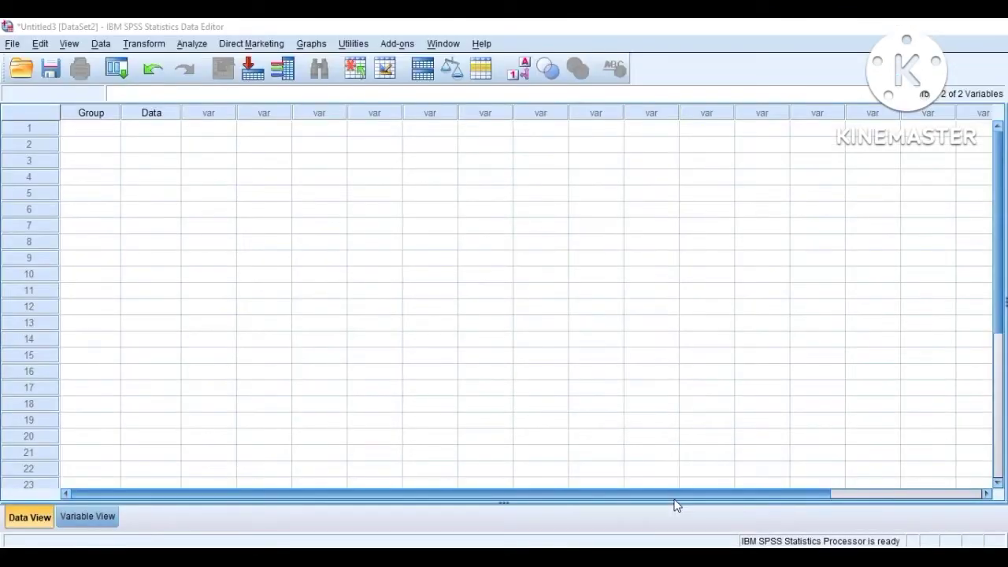
left_click(166, 127)
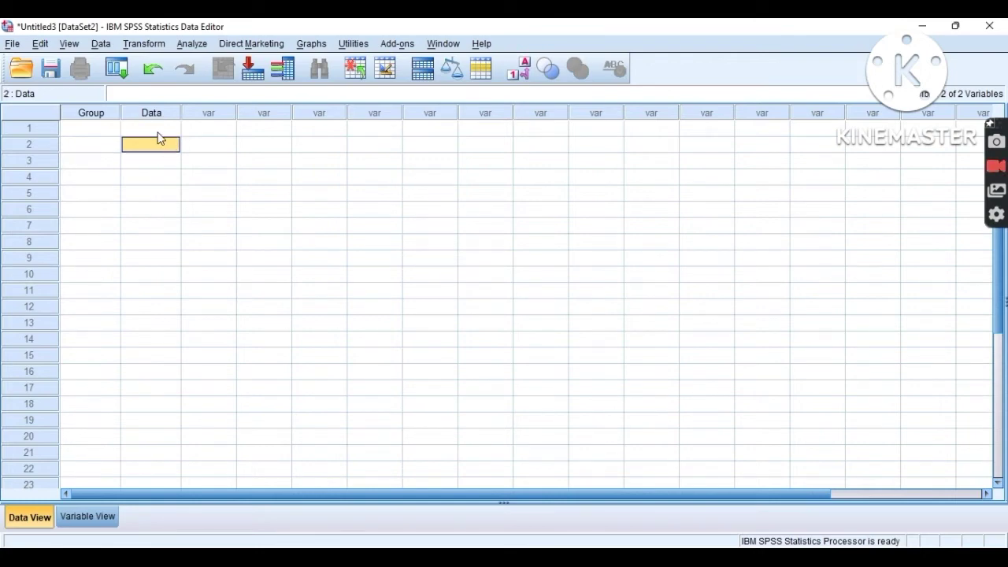
right_click(159, 138)
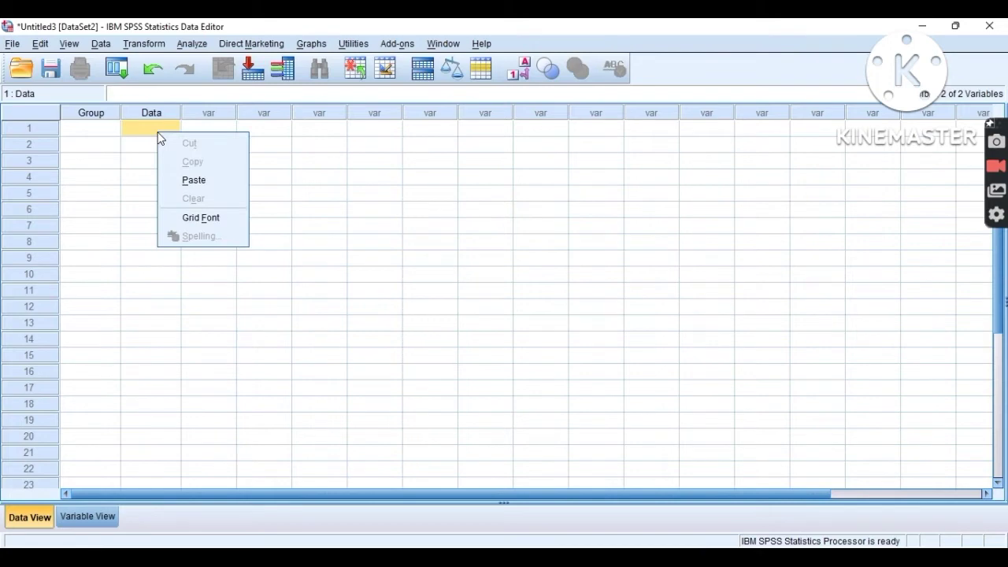
left_click(194, 180)
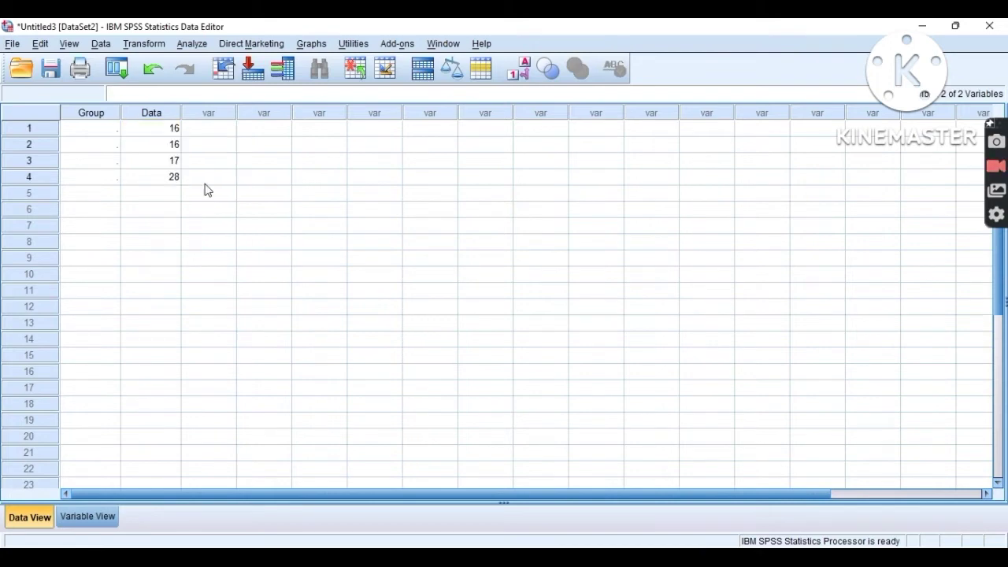
- Enter the group code 1 in the Group column for rows 1 to 4
left_click(100, 134)
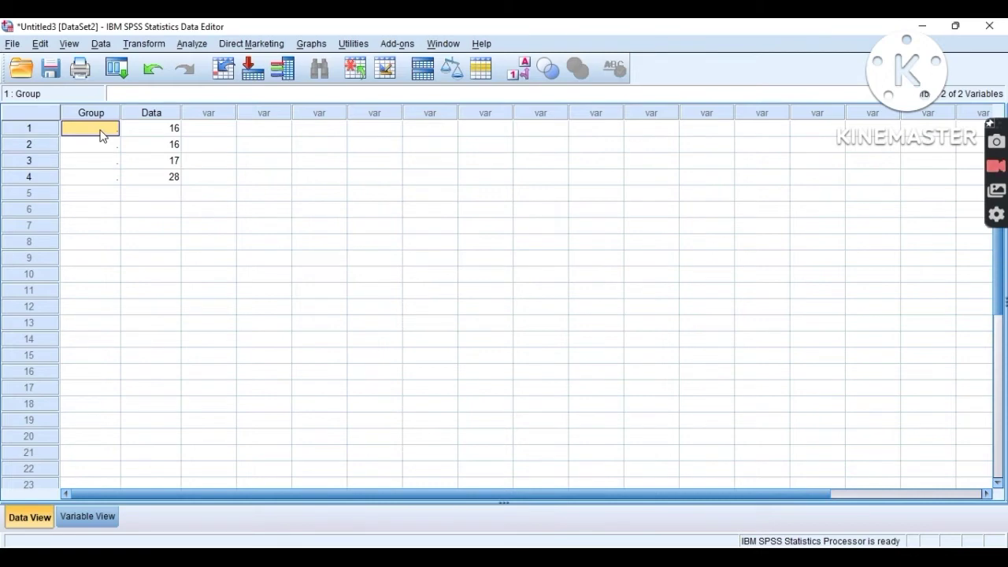
type("1")
key("Return")
type("1")
key("Return")
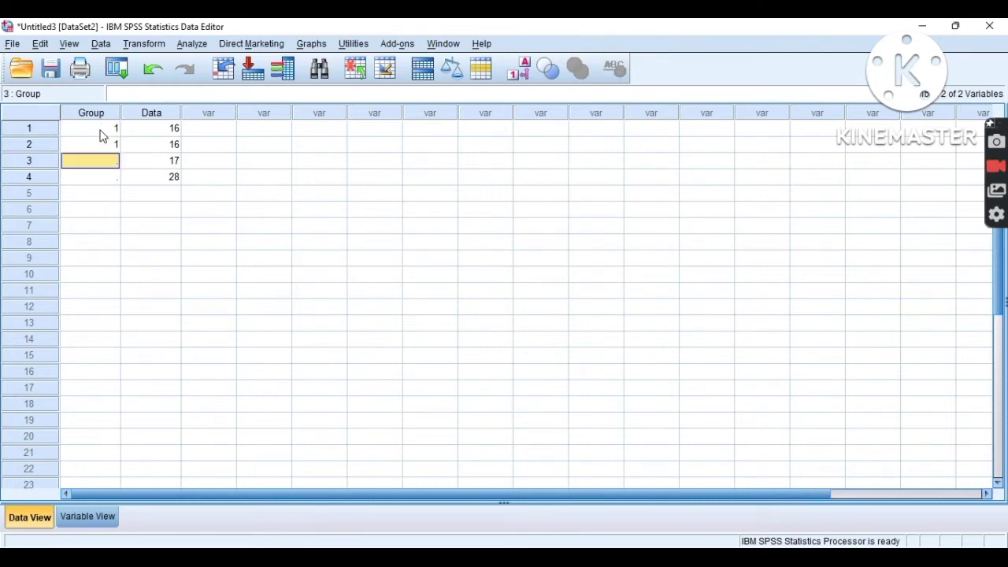
type("1")
key("Return")
type("1")
- Switch to the Revision SPSS workbook in Excel and copy the Group B values O5:O8 of the 8.3.5 ANOVA table
mouse_move(650, 555)
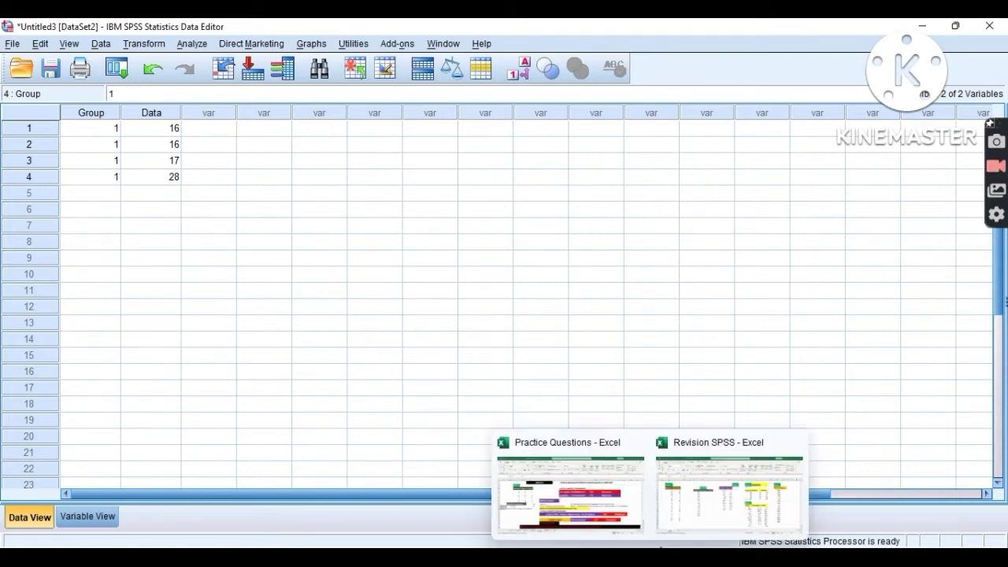
left_click(699, 520)
key("ctrl+v")
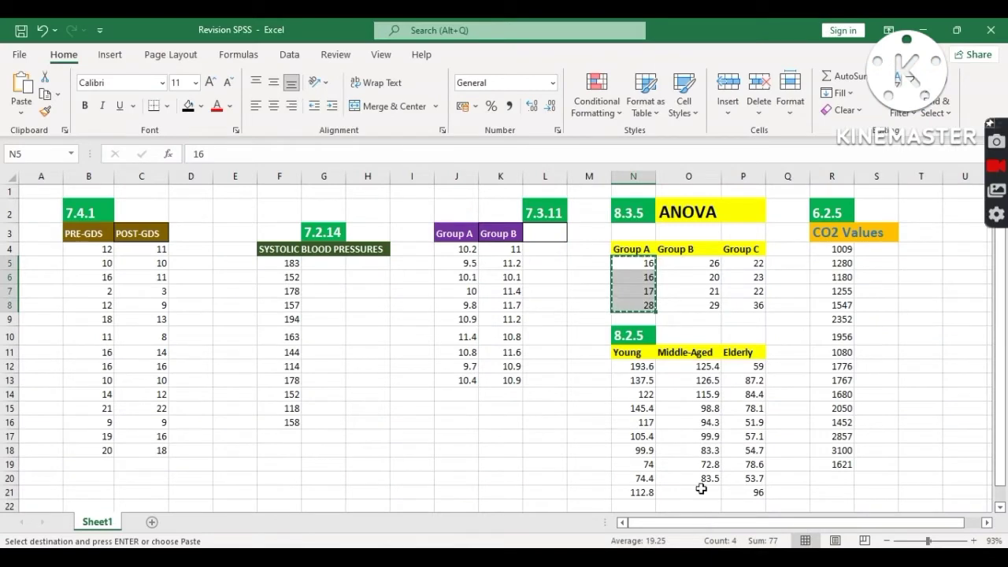
left_click(689, 266)
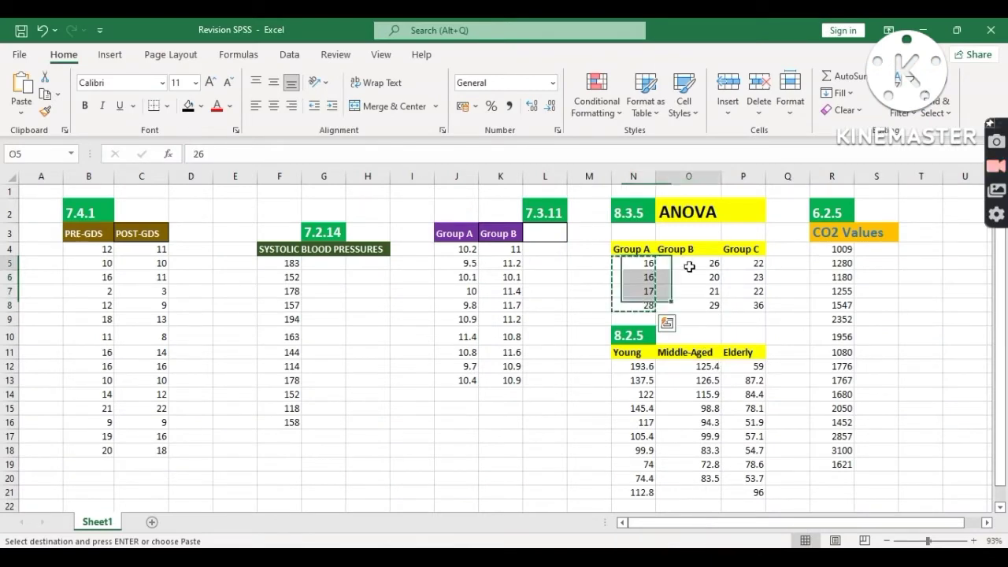
left_click_drag(689, 266, 693, 307)
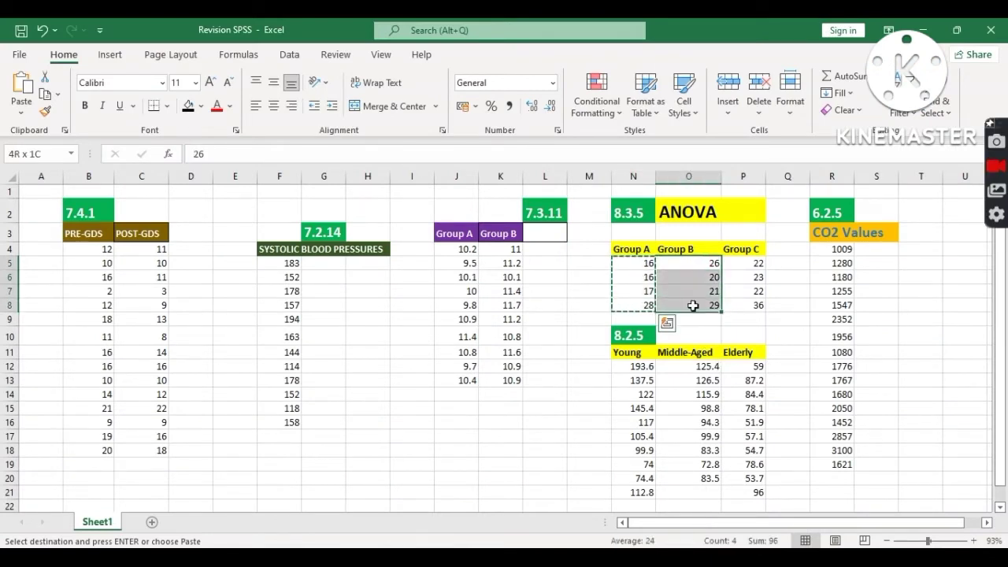
right_click(693, 308)
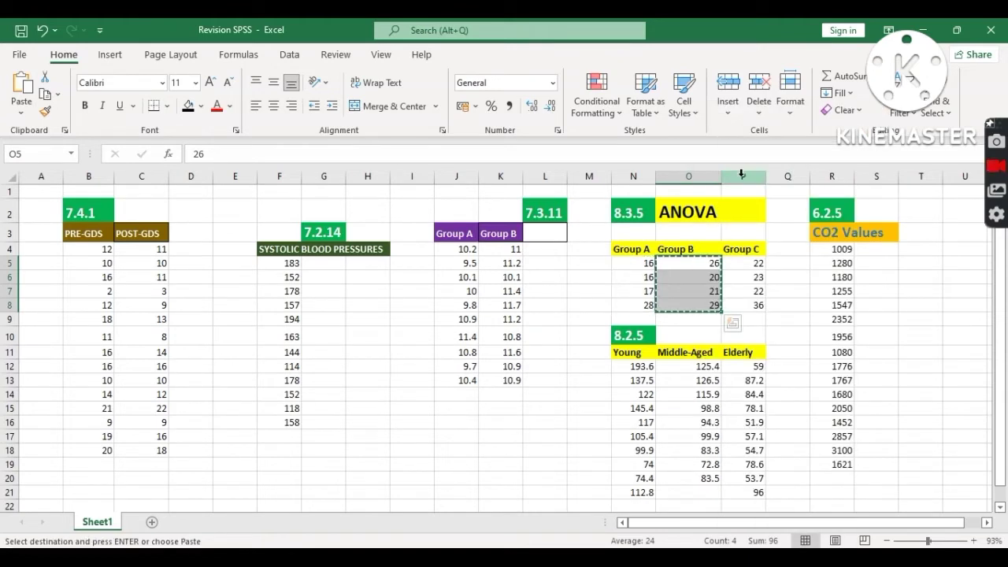
key("ctrl+c")
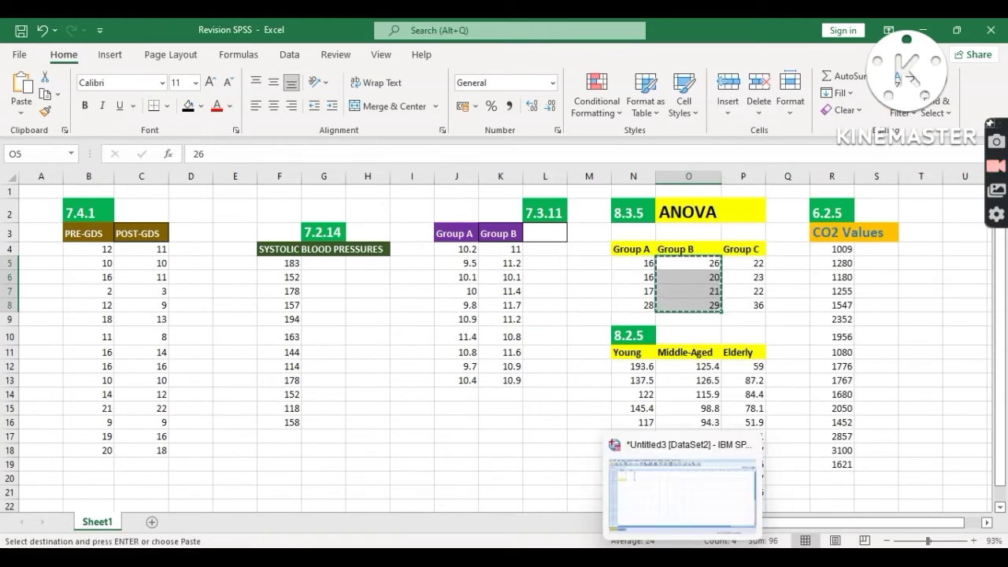
- Return to the SPSS data editor and paste the Group B values into the Data column starting at row 5
left_click(679, 520)
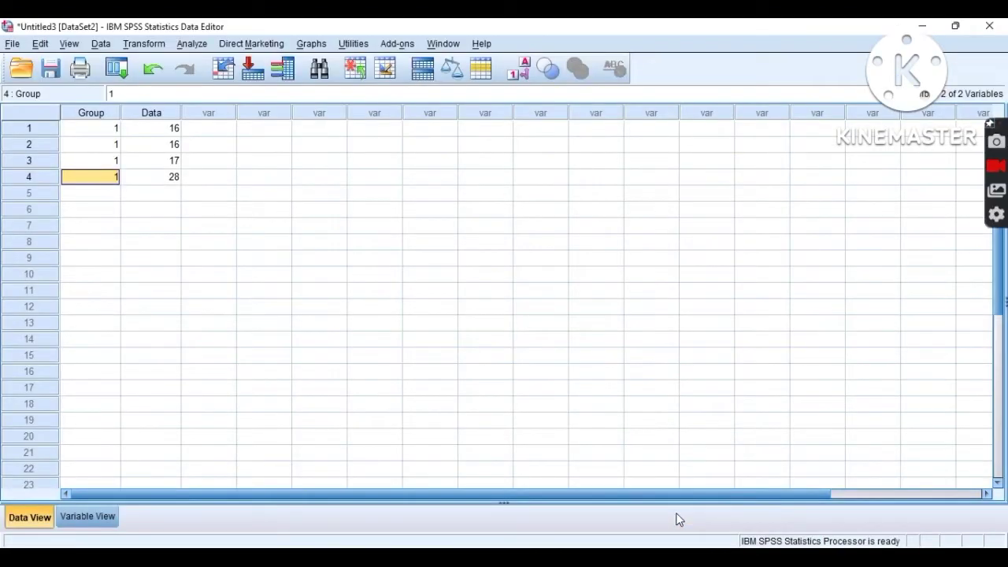
left_click(166, 196)
right_click(167, 196)
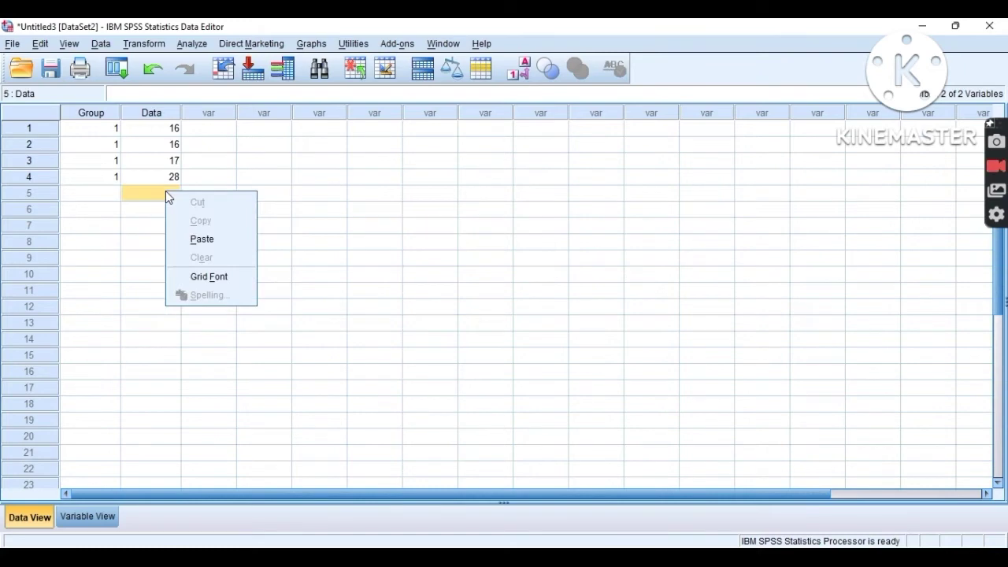
left_click(202, 240)
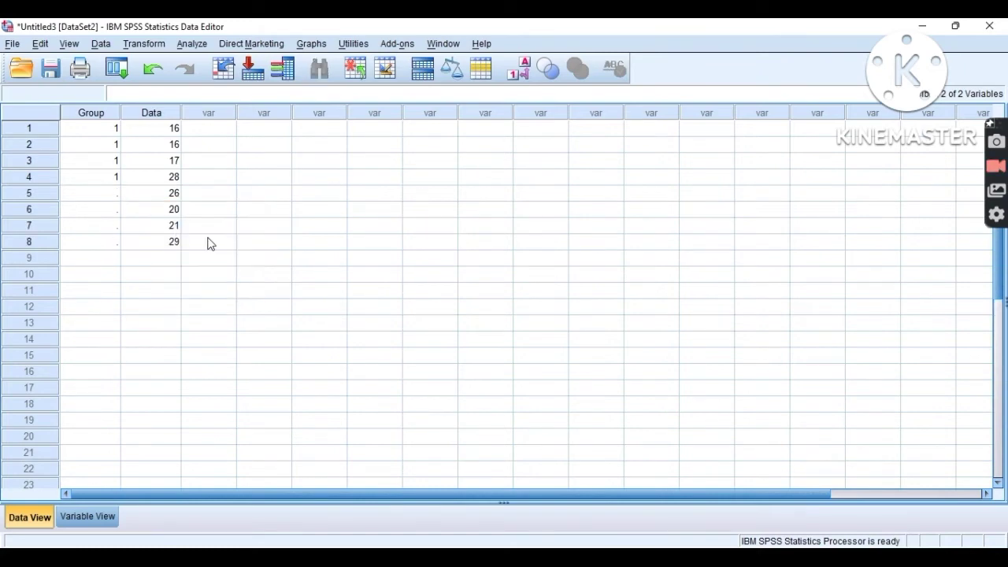
- Enter the group code 2 in the Group column for rows 5 to 8
left_click(100, 197)
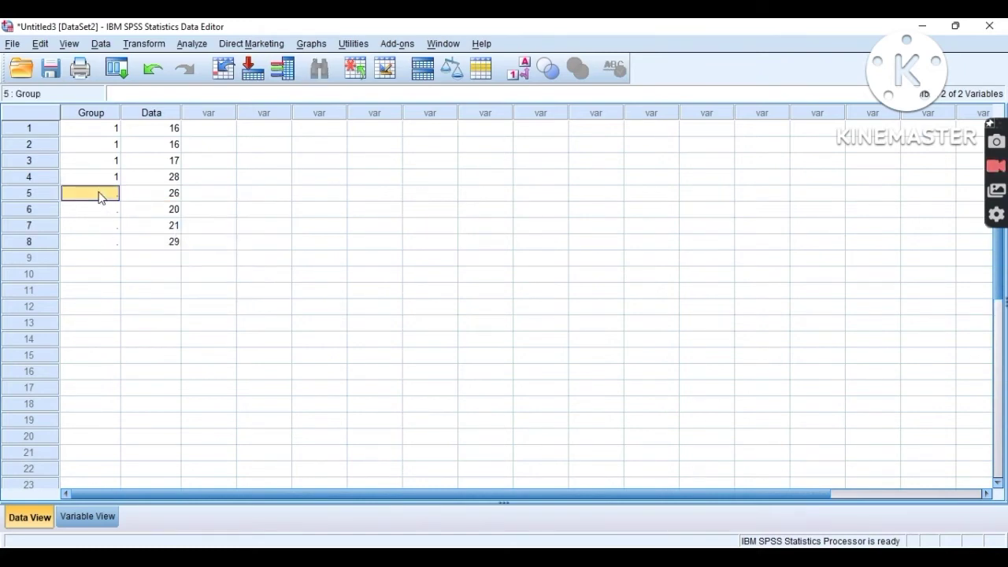
type("2")
key("Return")
type("2")
key("Return")
type("2")
key("Return")
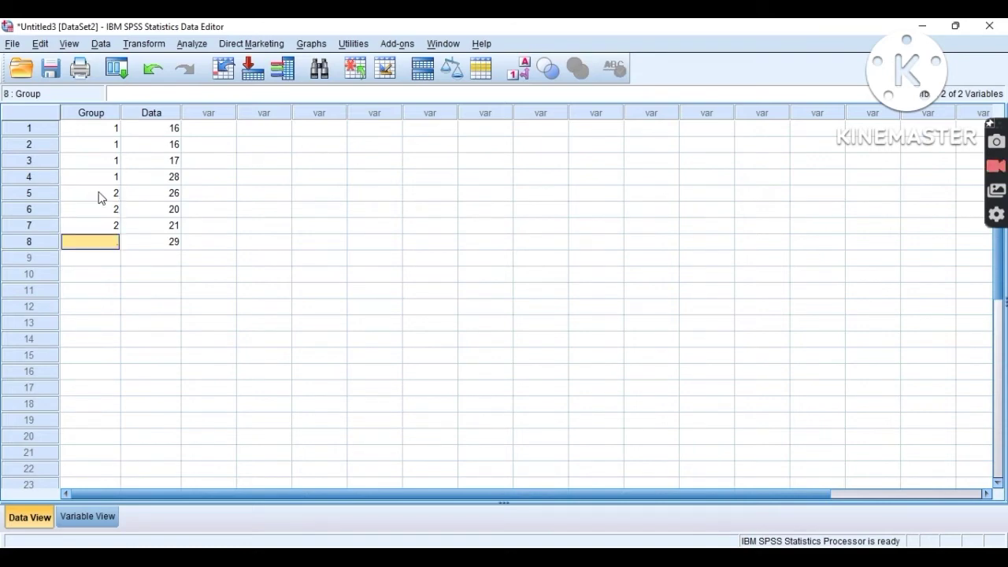
type("2")
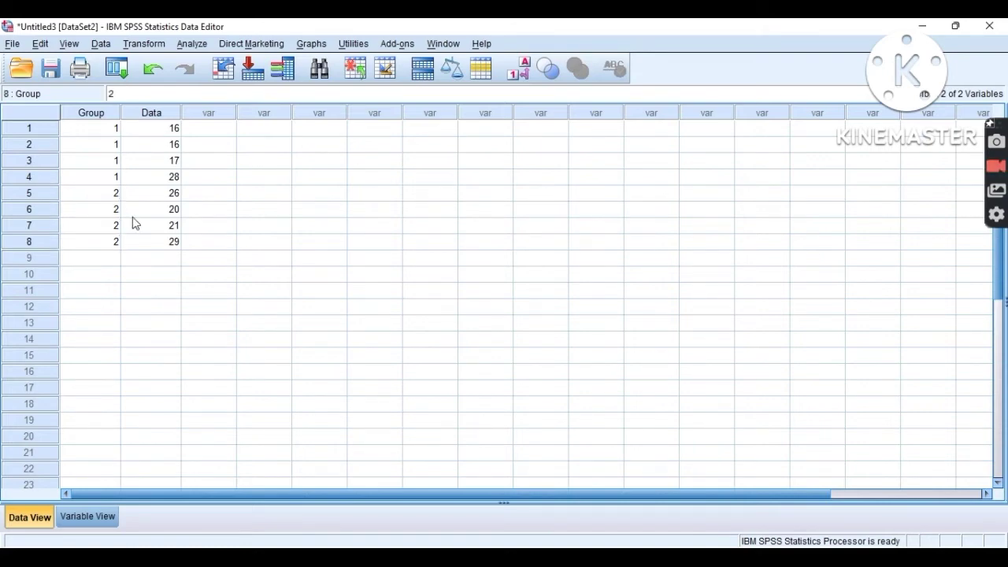
- Switch to the Revision SPSS workbook in Excel and copy the Group C values P5:P8 of the 8.3.5 ANOVA table
left_click(173, 262)
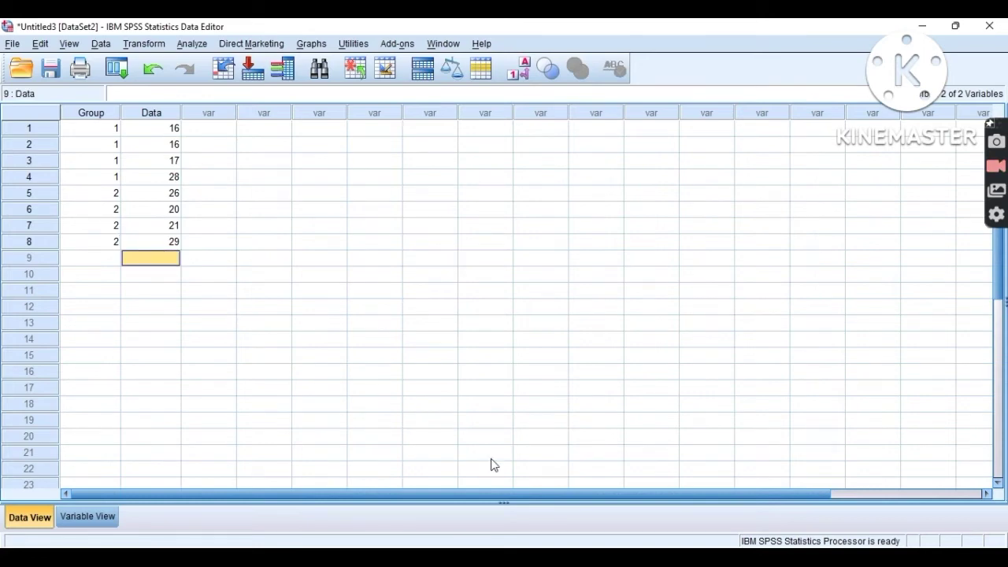
mouse_move(682, 563)
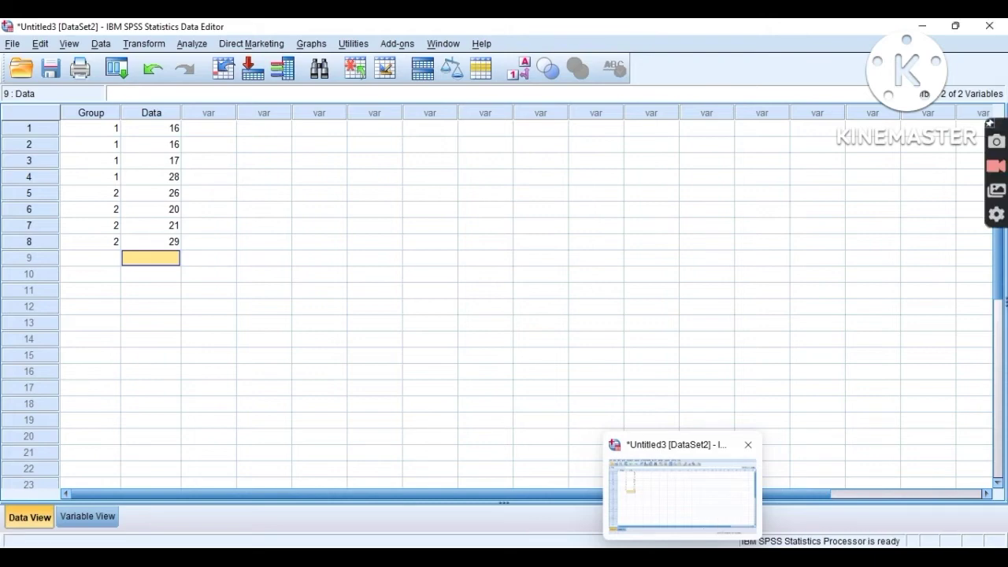
mouse_move(650, 564)
left_click(703, 515)
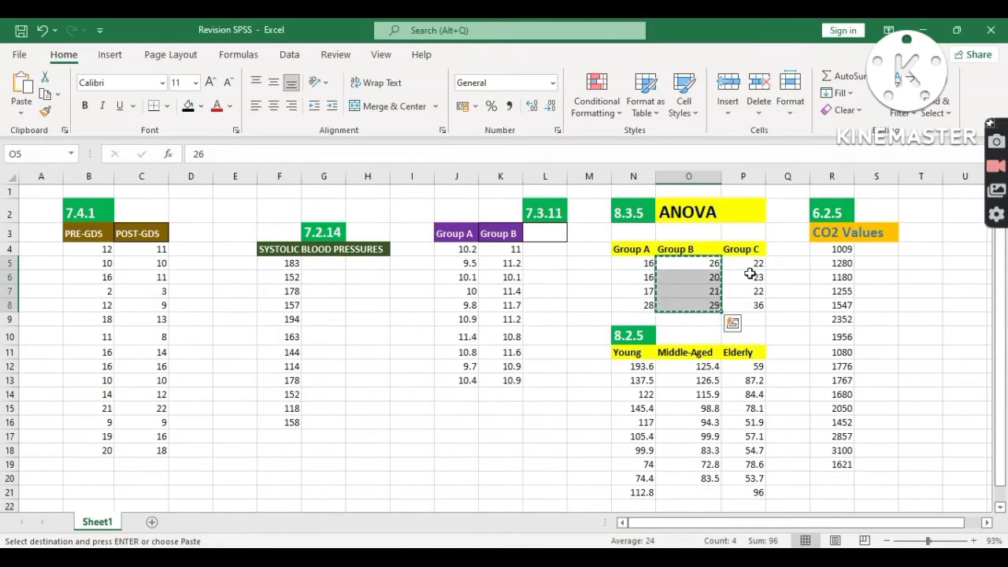
left_click_drag(746, 263, 748, 306)
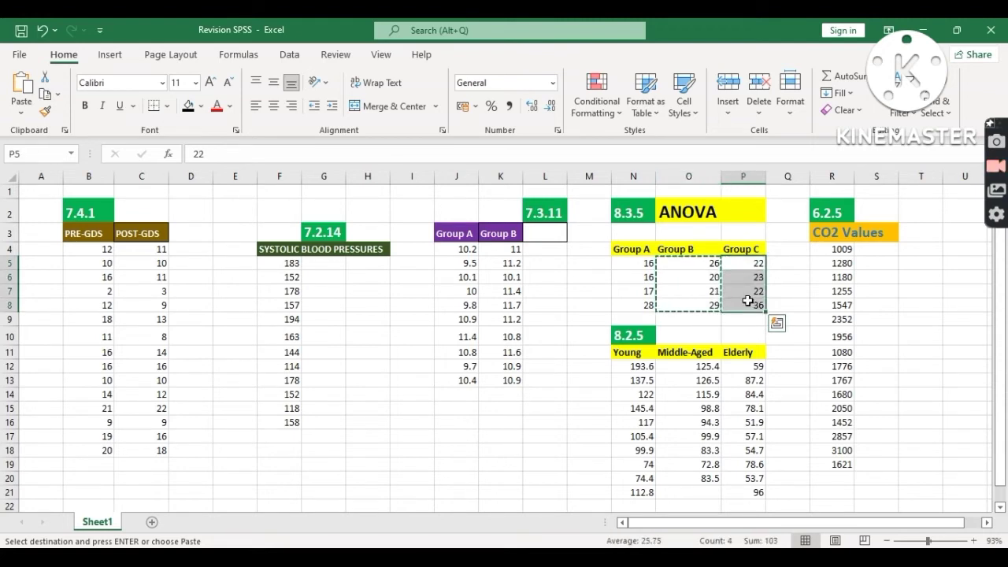
right_click(749, 307)
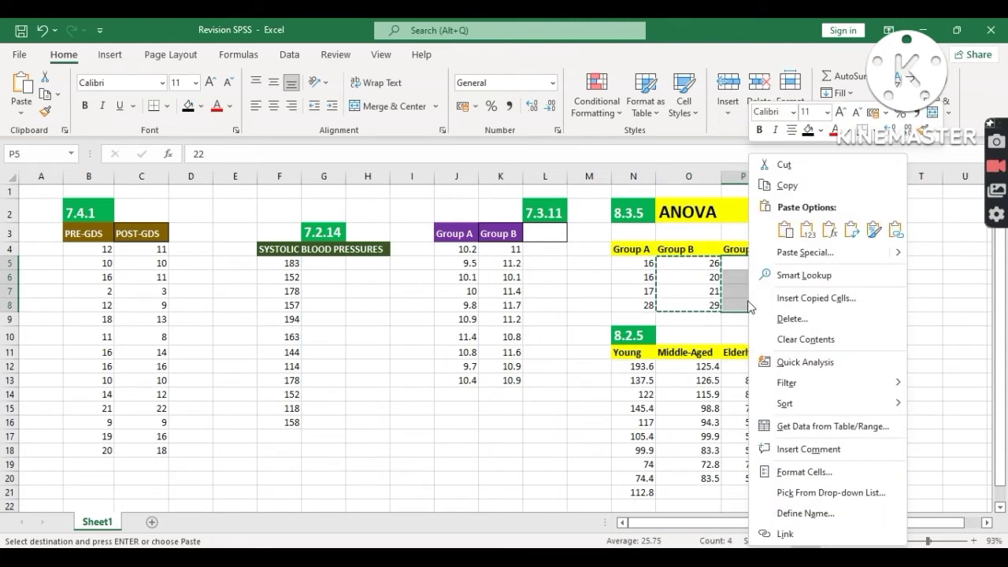
left_click(789, 187)
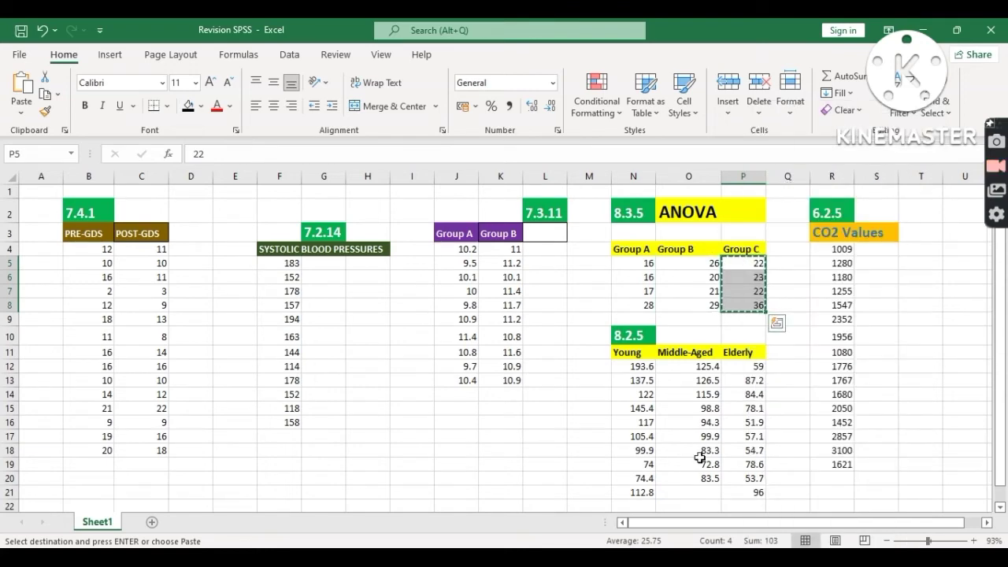
- Return to the SPSS data editor and paste the Group C values into the Data column starting at row 9
mouse_move(650, 557)
mouse_move(686, 557)
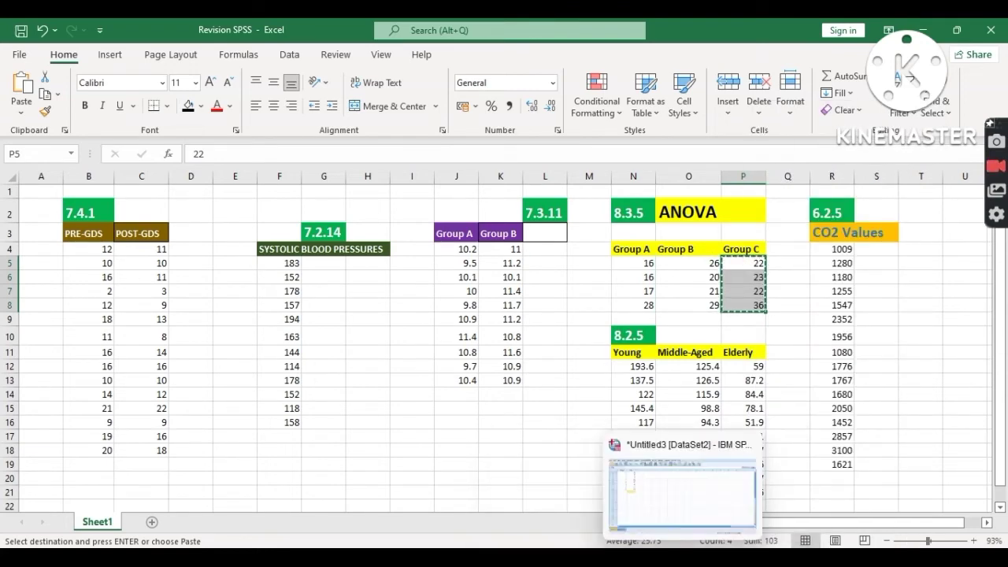
left_click(662, 516)
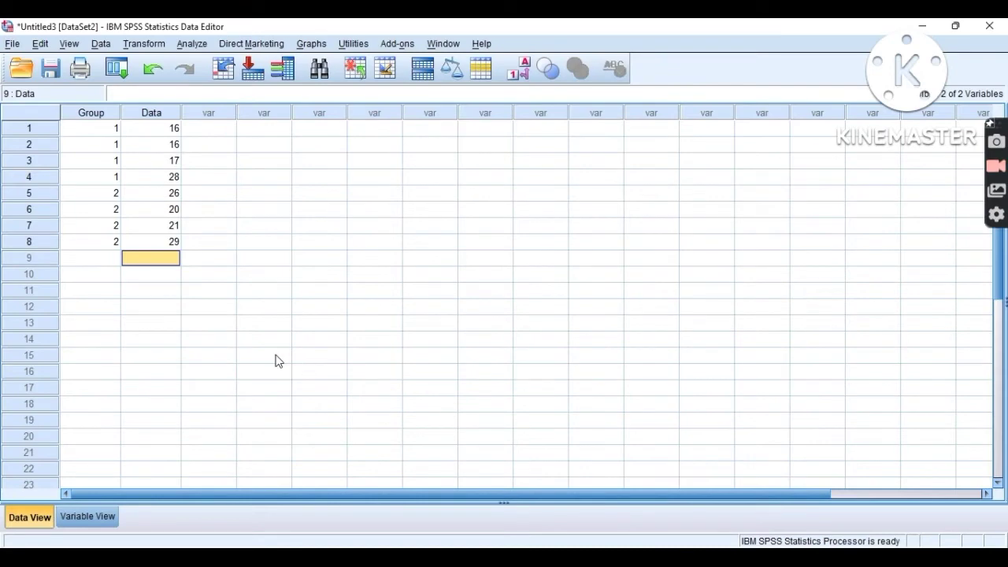
right_click(156, 261)
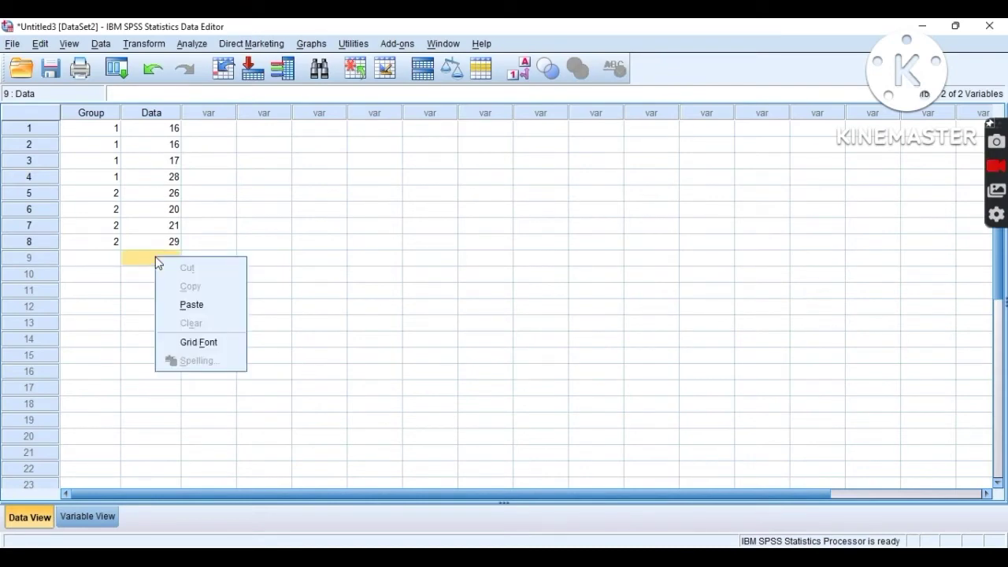
left_click(198, 302)
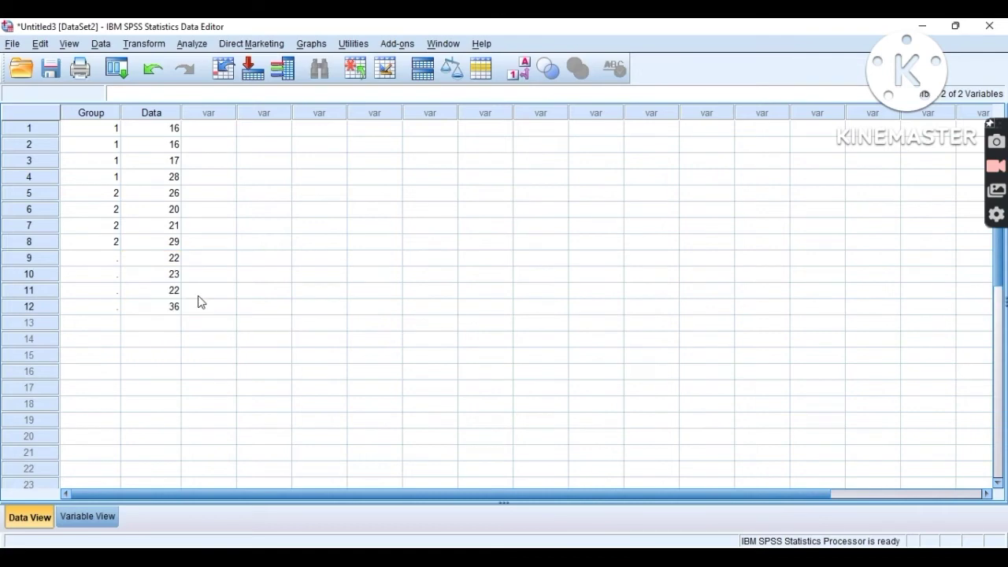
- Enter the group code 3 in the Group column for rows 9 to 12
left_click(111, 266)
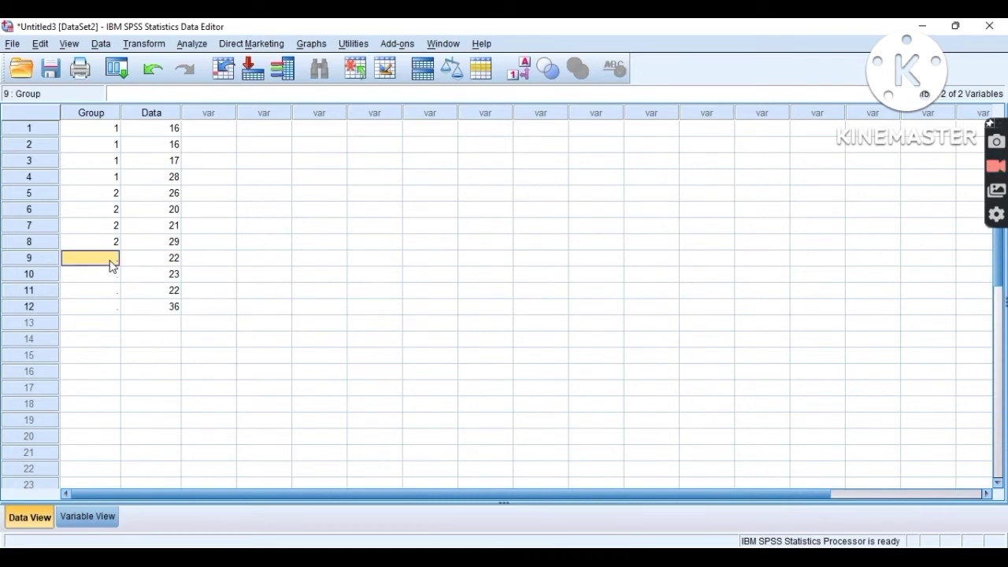
type("3")
key("Return")
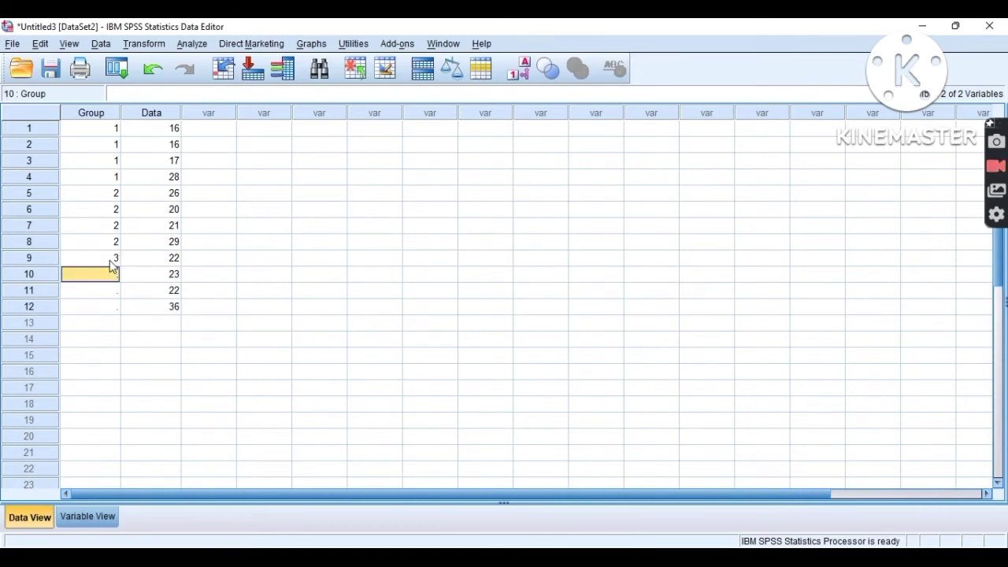
type("3")
key("Return")
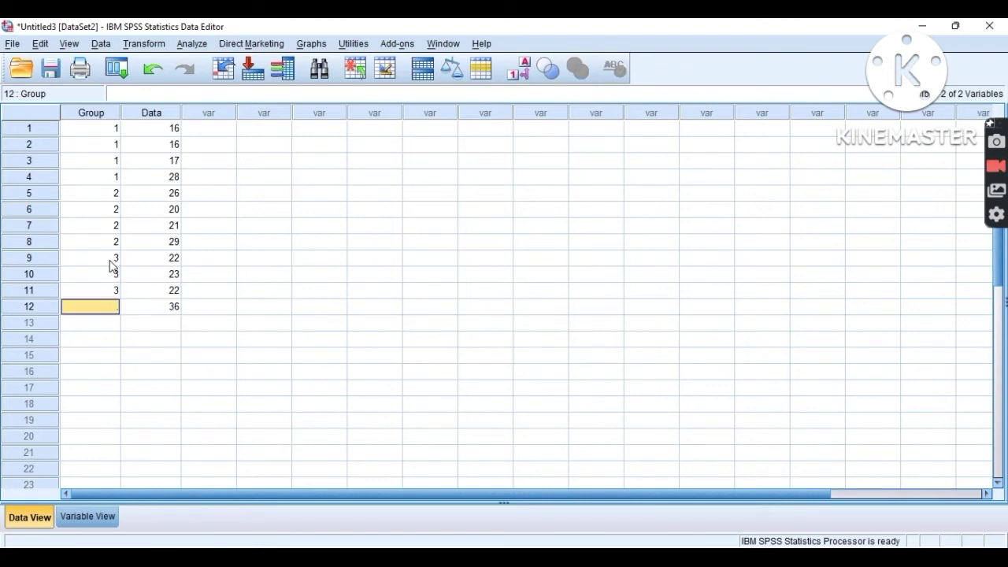
type("3")
key("Return")
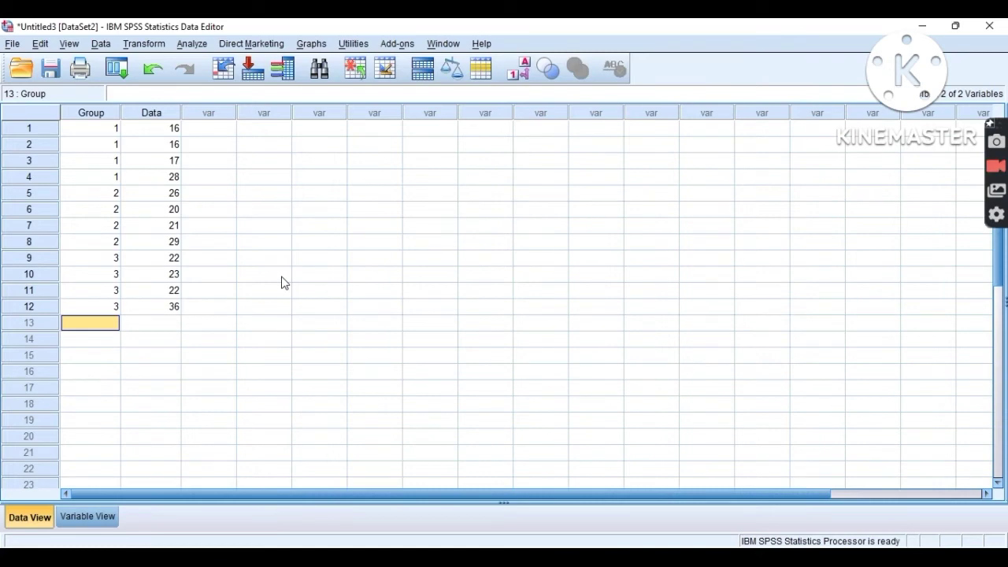
- Set up a One-Way ANOVA with Data as the dependent variable and Group as the factor
left_click(192, 44)
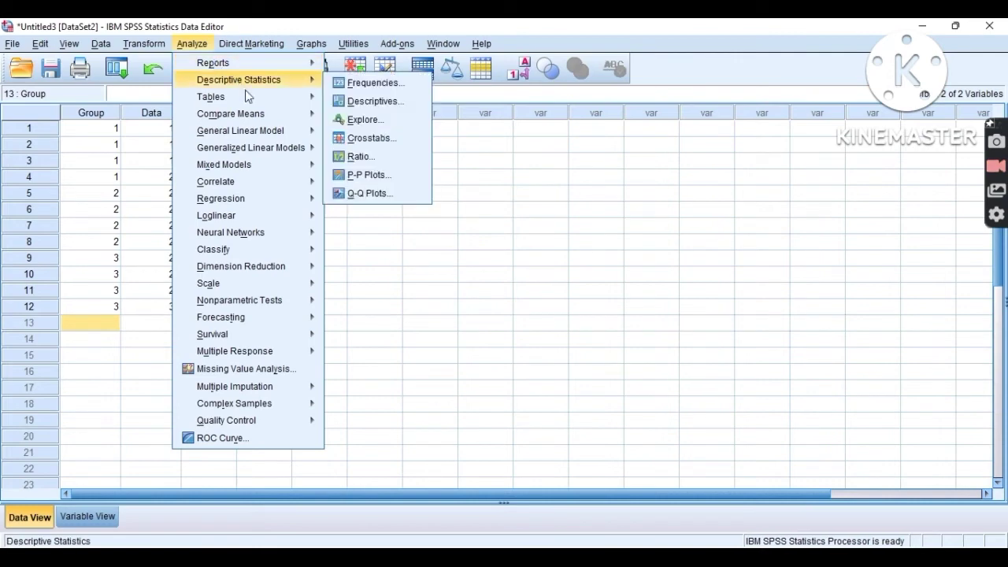
mouse_move(263, 103)
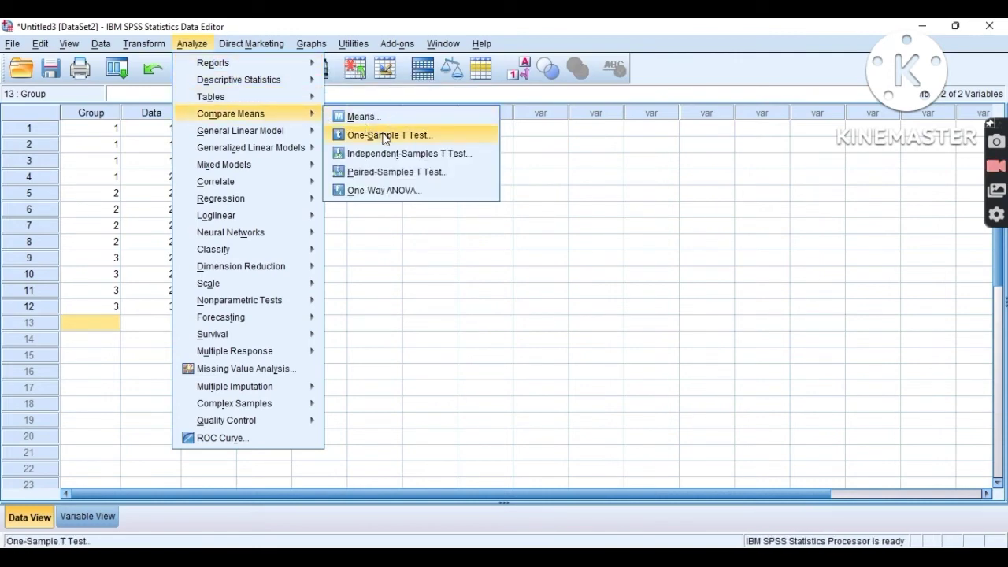
left_click(417, 193)
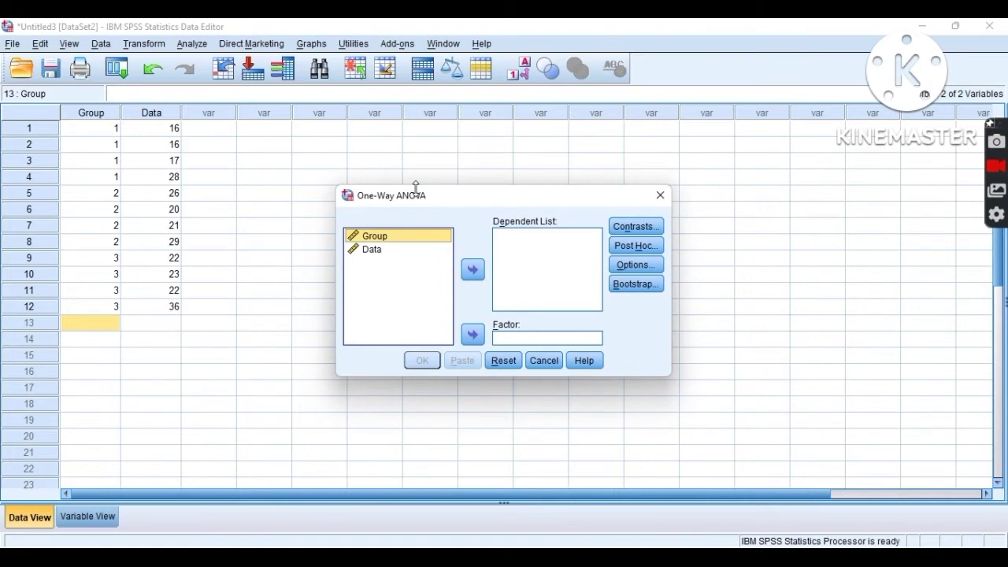
left_click(422, 249)
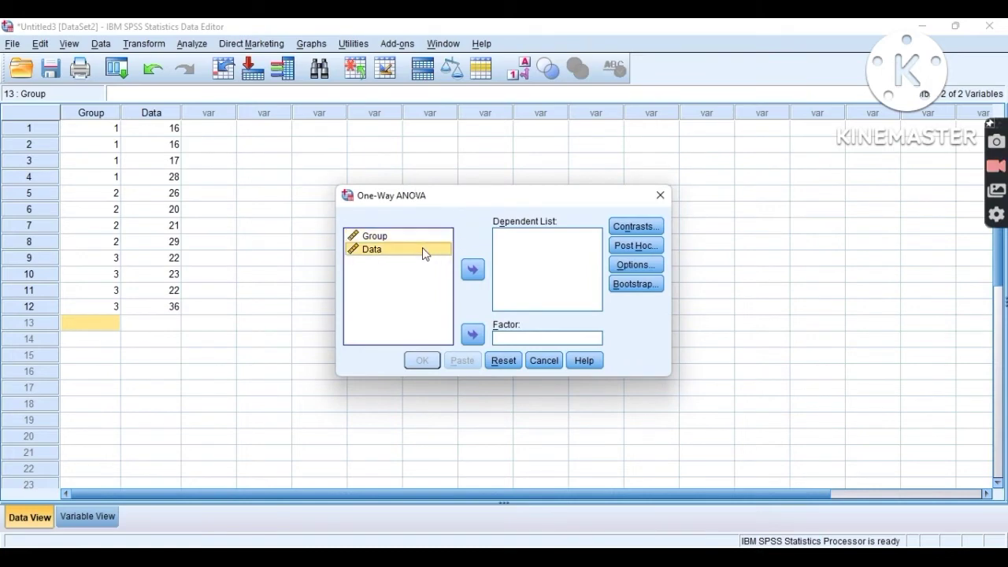
left_click(472, 270)
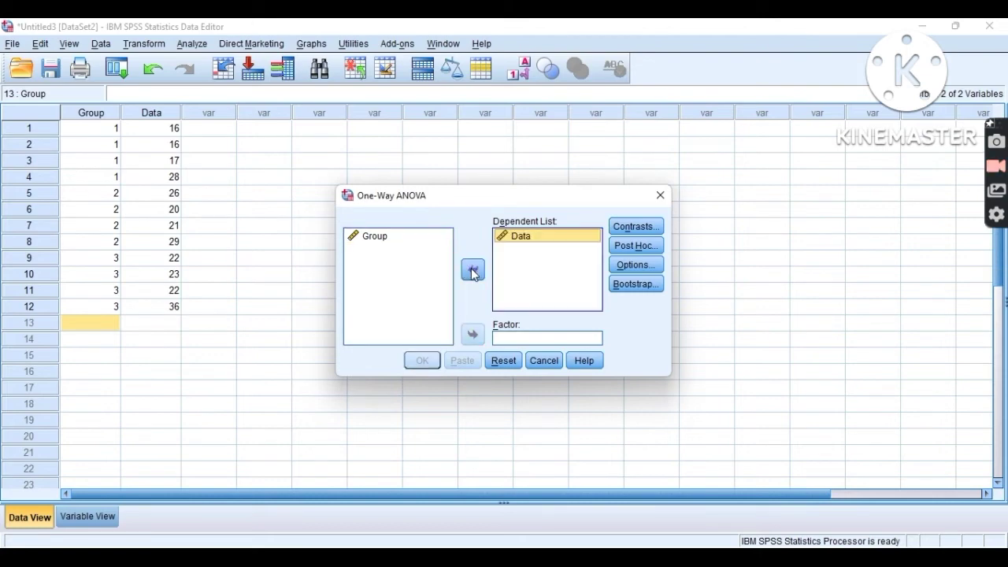
left_click(418, 238)
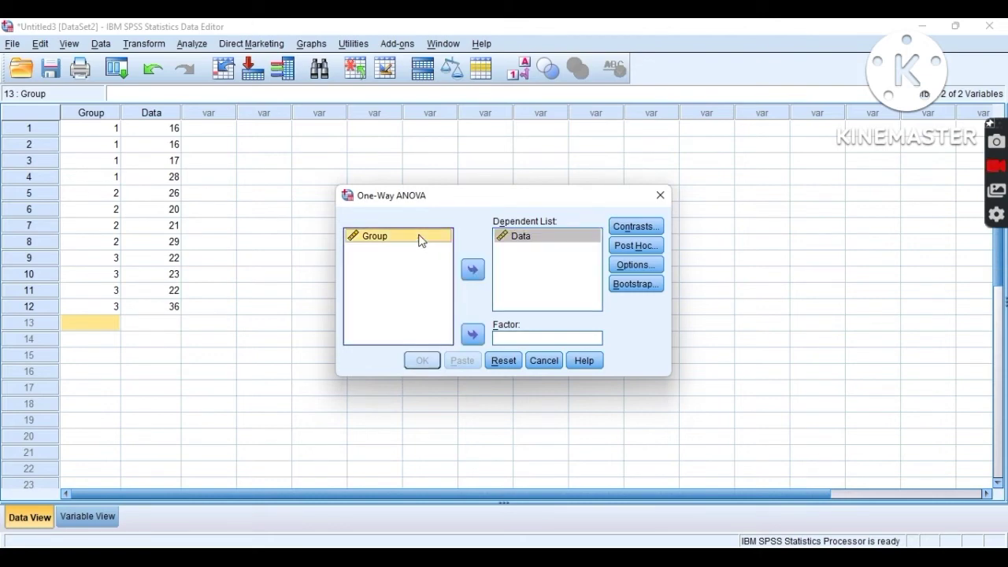
left_click(472, 336)
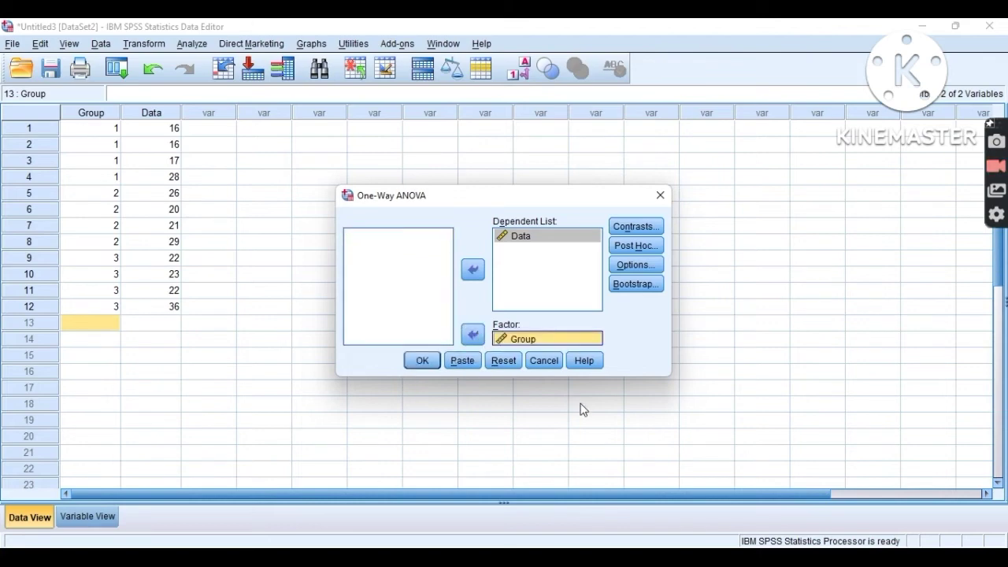
- Include Descriptive statistics and a Means plot in the One-Way ANOVA options
mouse_move(649, 558)
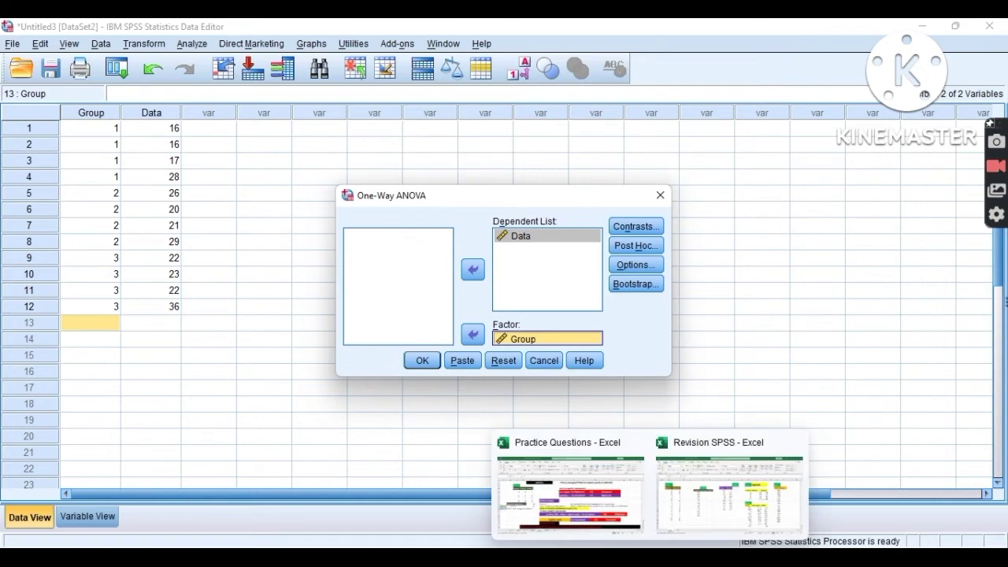
left_click(597, 505)
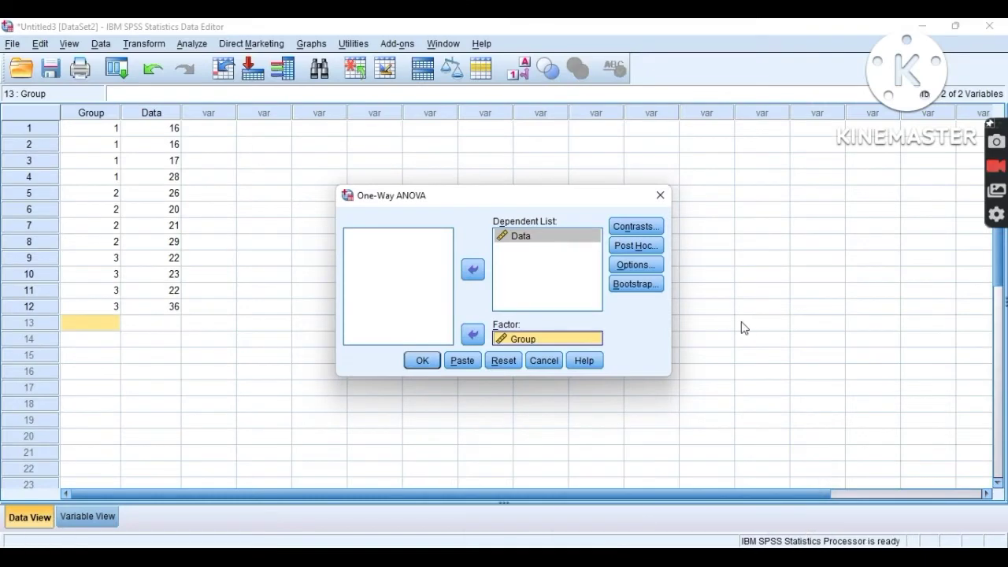
left_click(641, 268)
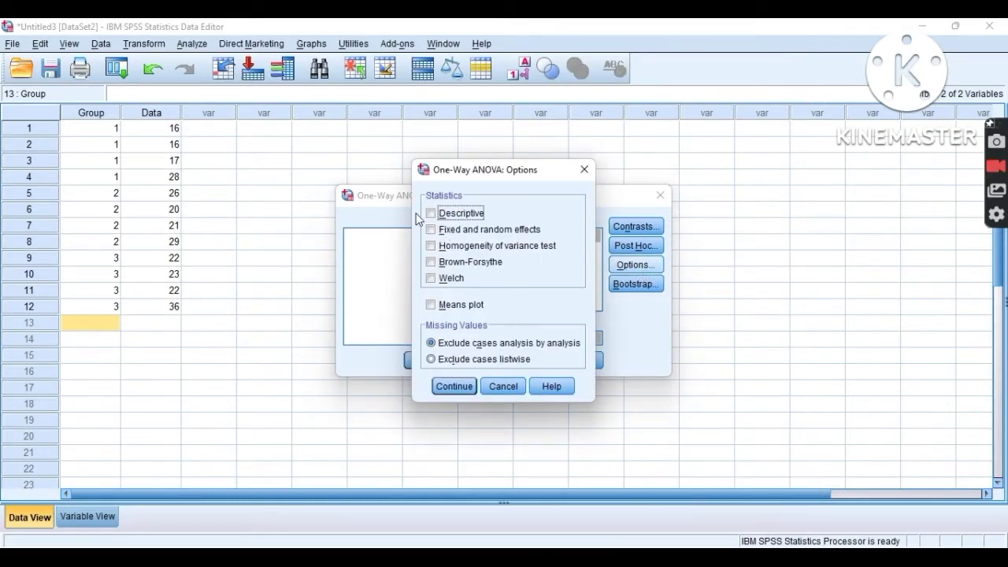
left_click(431, 213)
left_click(430, 305)
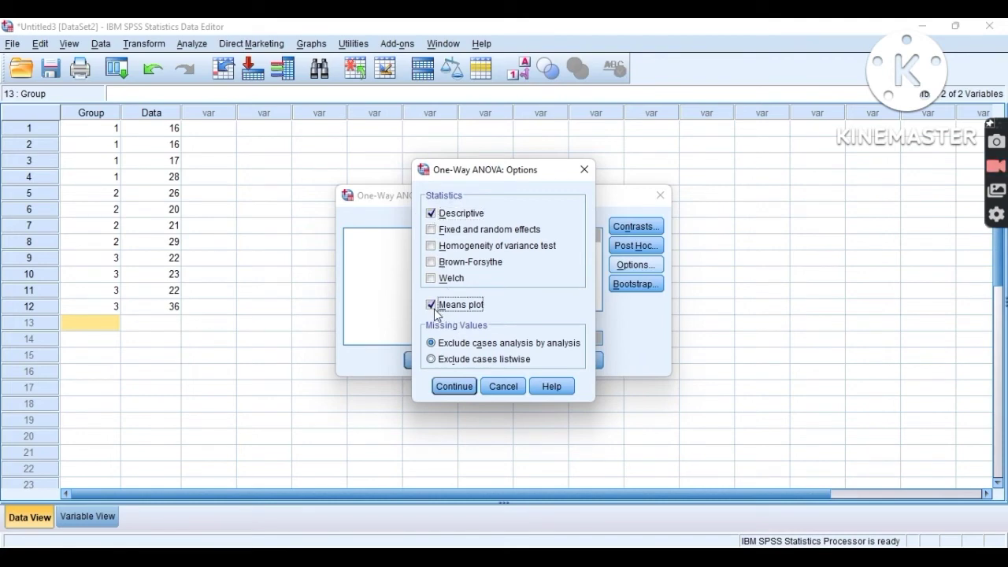
left_click(460, 389)
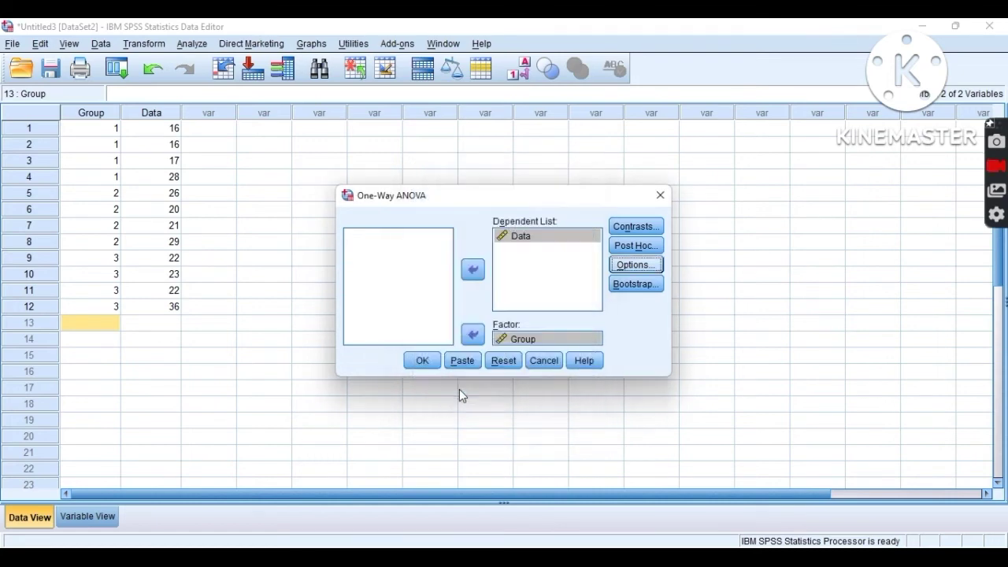
- Accept the post hoc settings with a significance level of 0.05 and no tests selected, and run the one-way ANOVA
left_click(635, 246)
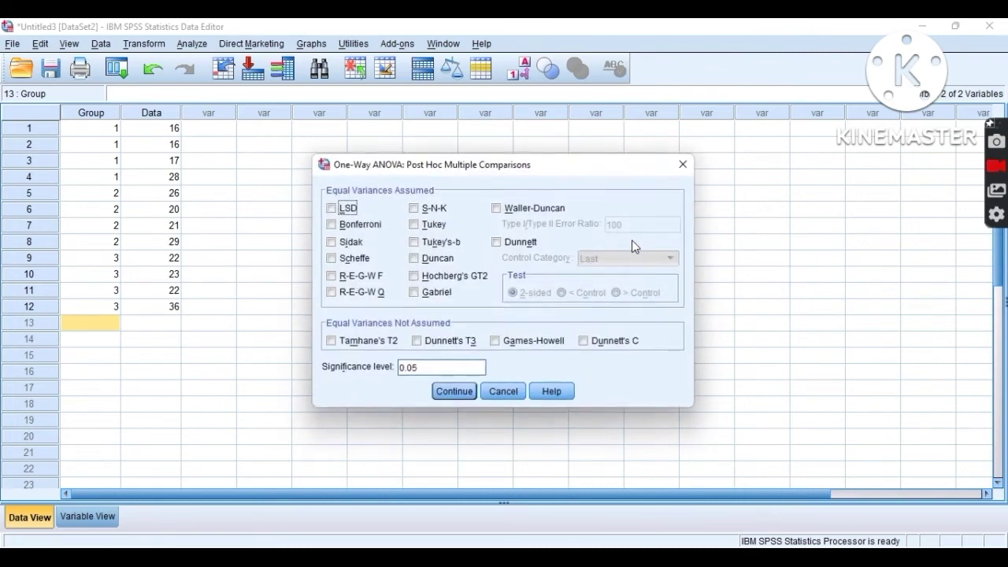
left_click(462, 366)
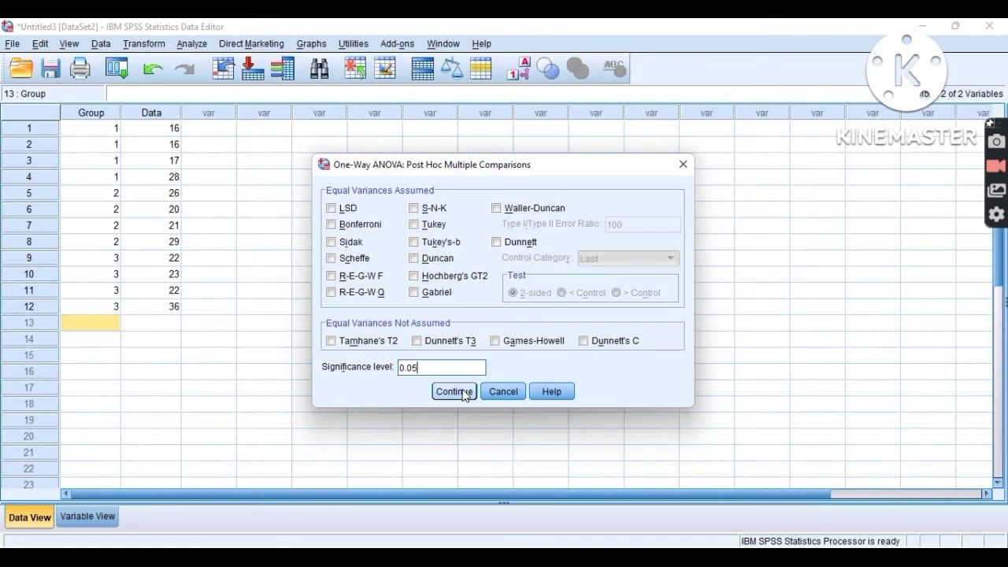
left_click(455, 391)
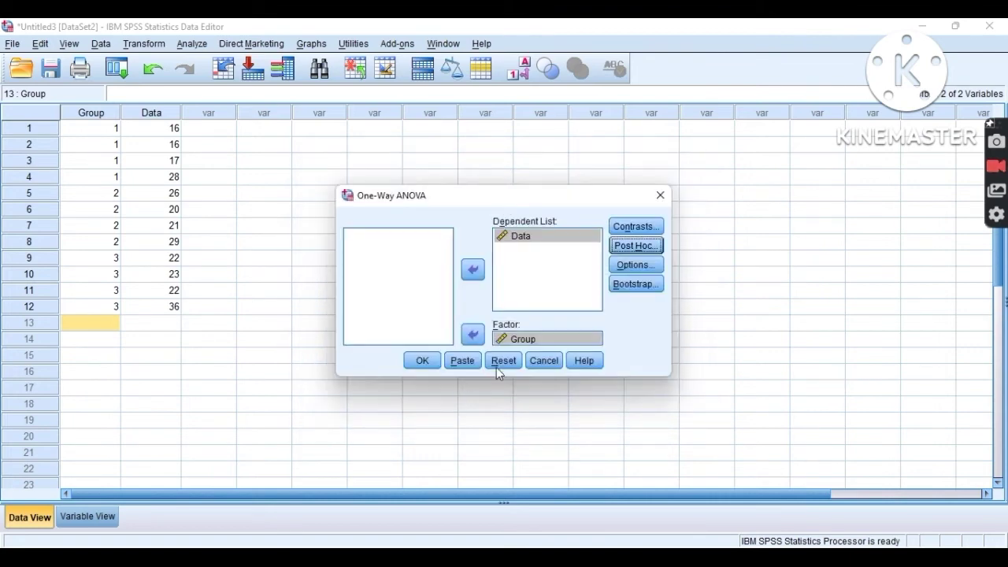
left_click(422, 361)
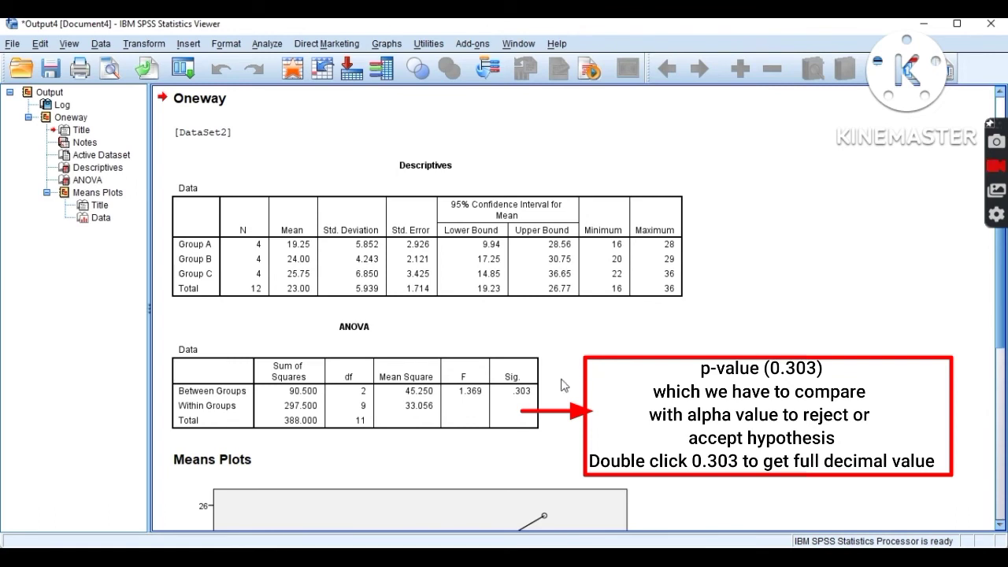
- Examine the Between Groups Sig. value in the ANOVA output table and compare it with the alpha rule and conclusion in Excel's Practice Questions workbook
left_click(317, 406)
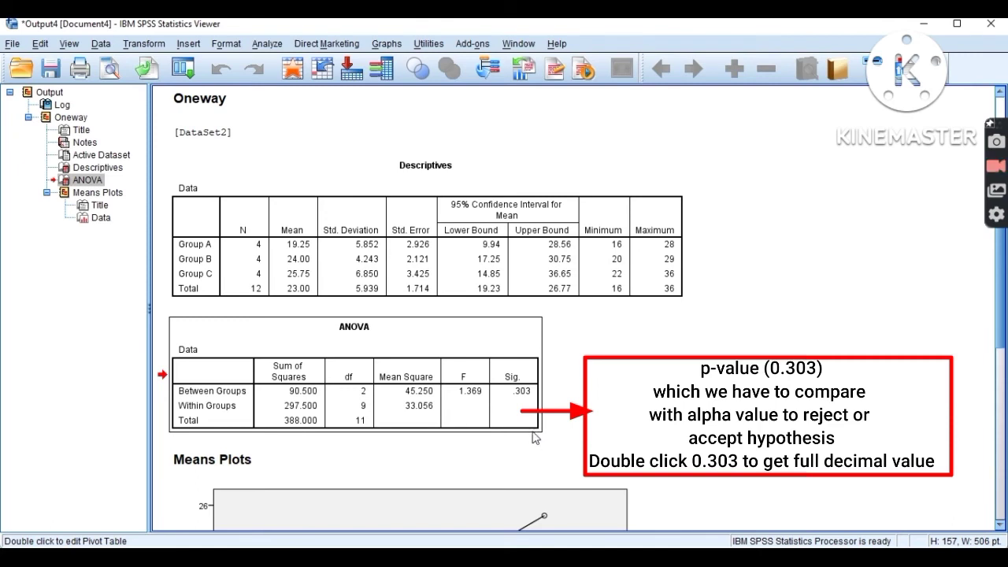
double_click(526, 391)
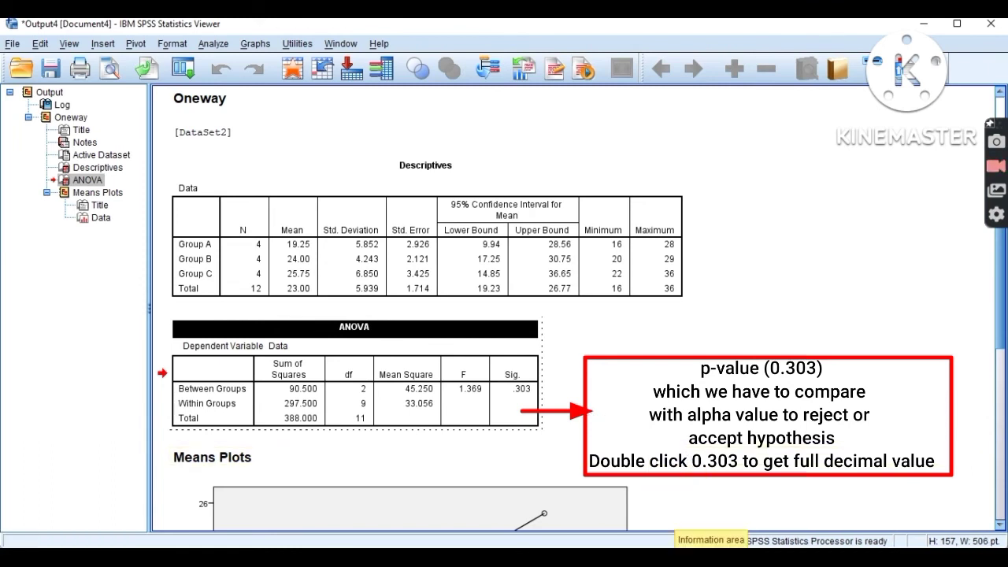
mouse_move(650, 551)
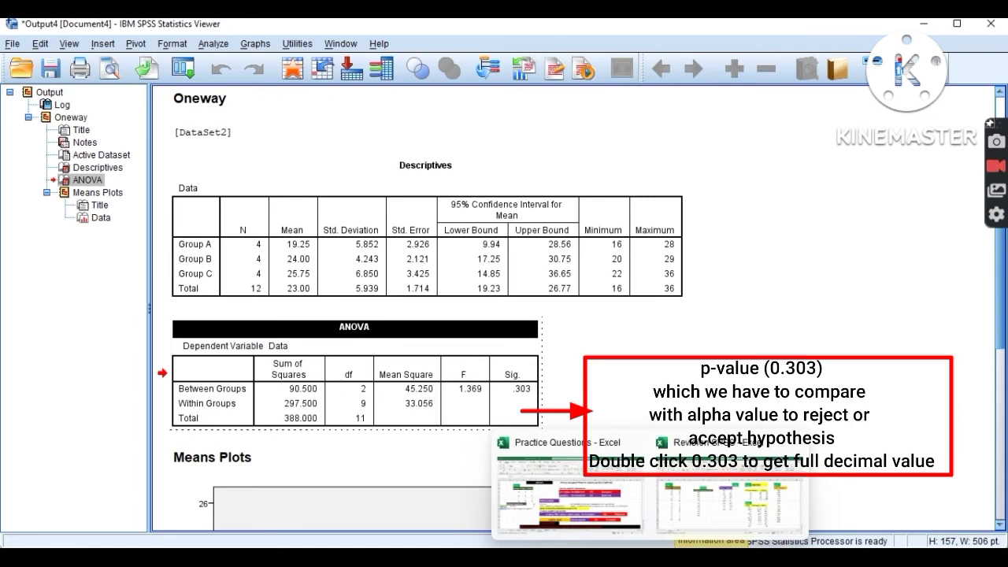
left_click(622, 523)
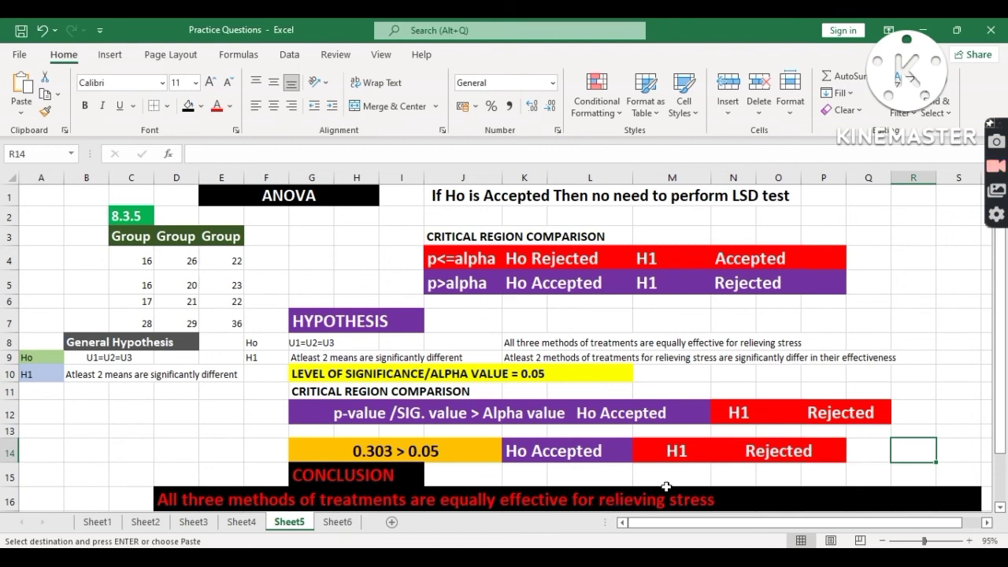
left_click(806, 493)
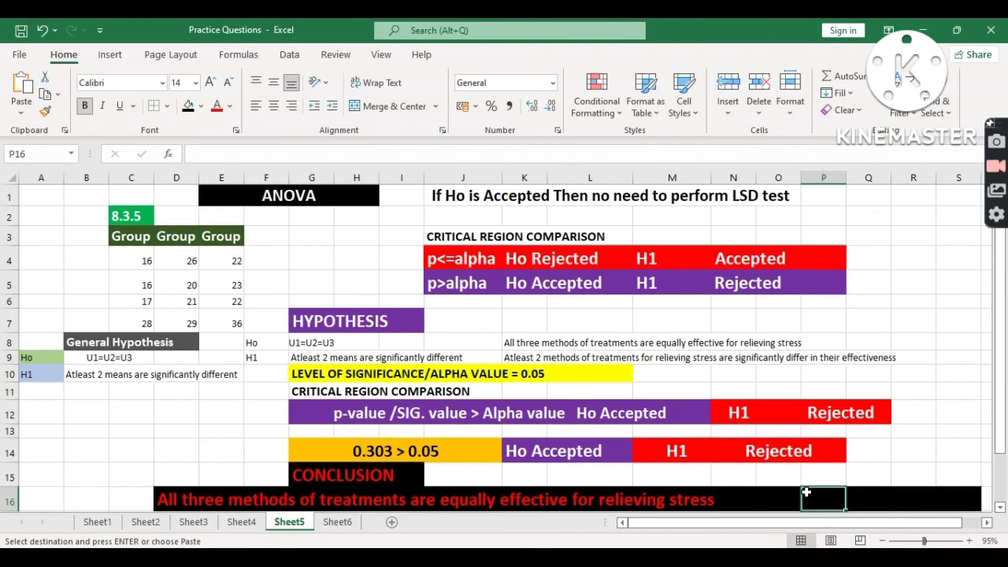